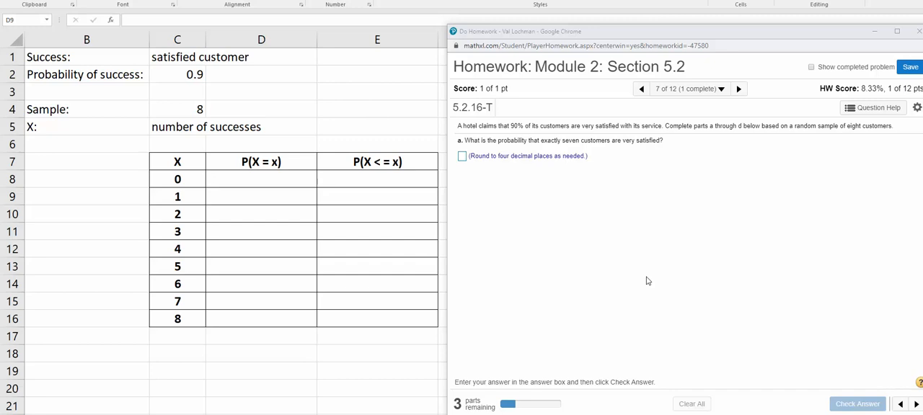
Review the hotel customer satisfaction question in the homework window and minimize that window to uncover the worksheet
{"action": "left_click_drag", "start_coordinate": [783, 35], "coordinate": [486, 35]}
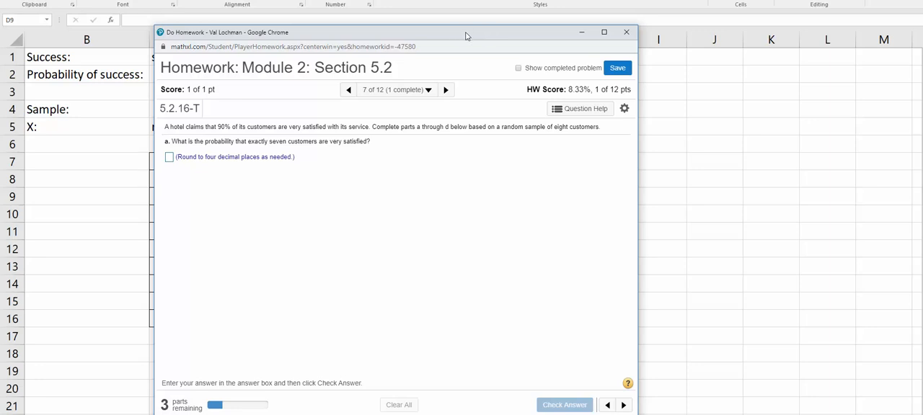
{"action": "left_click_drag", "start_coordinate": [468, 35], "coordinate": [749, 45]}
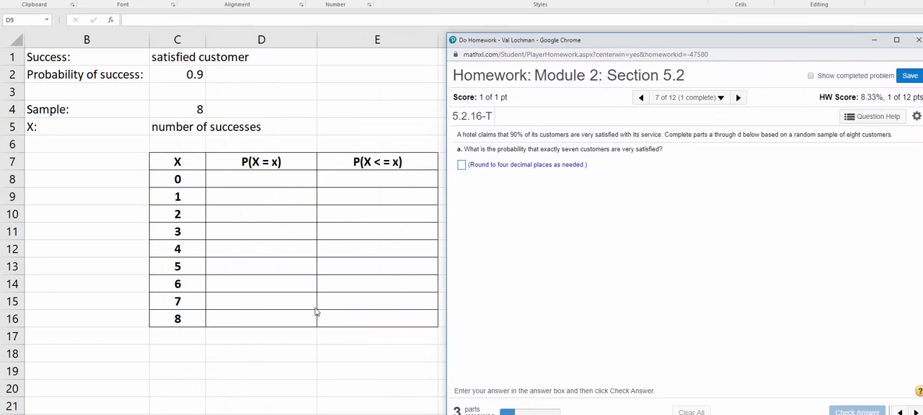
{"action": "left_click", "coordinate": [874, 40]}
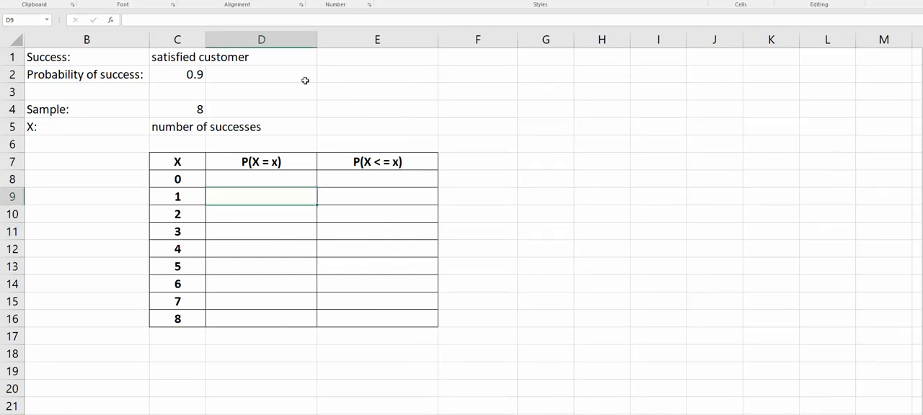
Enter =binom.dist(0,8,.90,0) in D8 for the probability of exactly 0 successes, using the sample size and success probability
{"action": "left_click", "coordinate": [189, 111]}
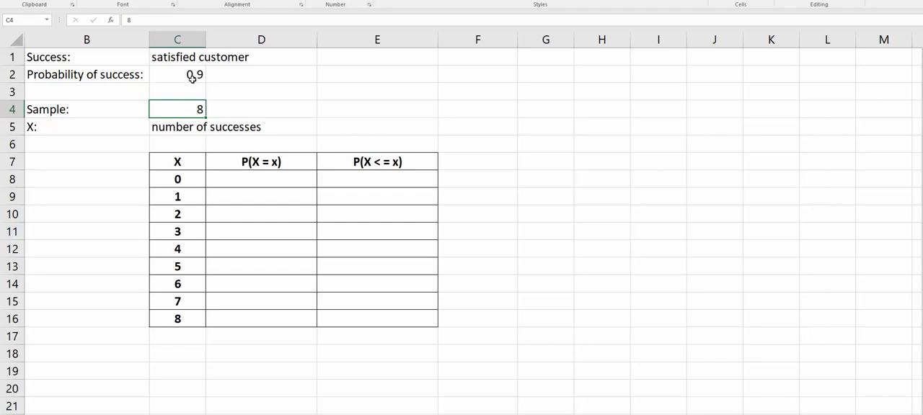
{"action": "left_click", "coordinate": [191, 75]}
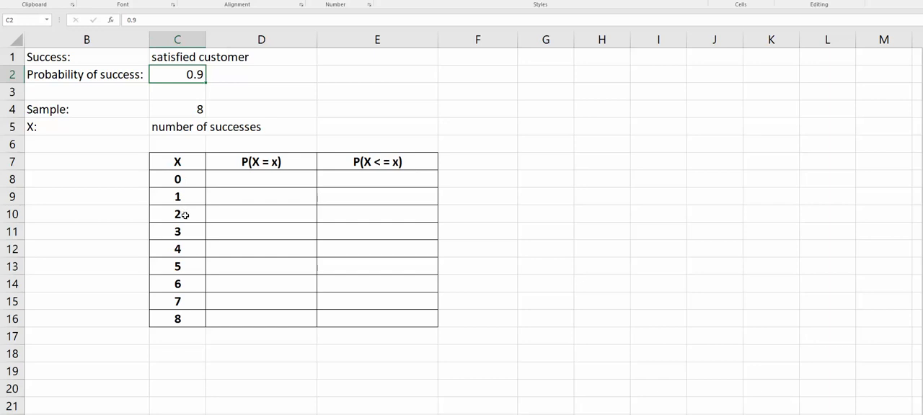
{"action": "left_click", "coordinate": [266, 180]}
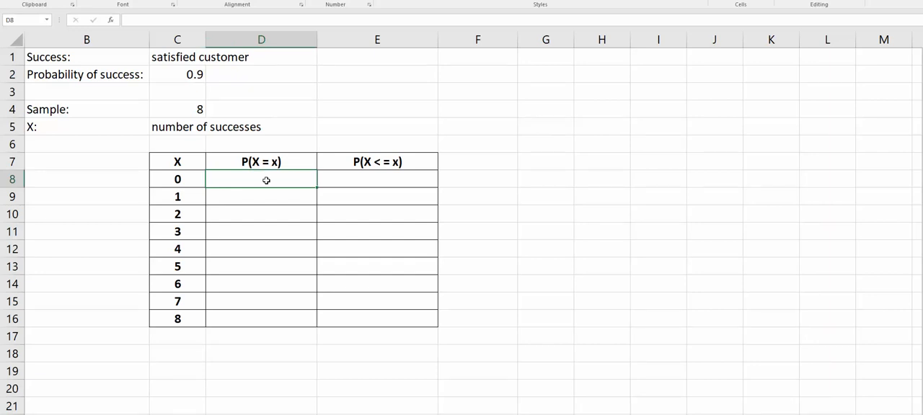
{"action": "type", "text": "=binom.dist"}
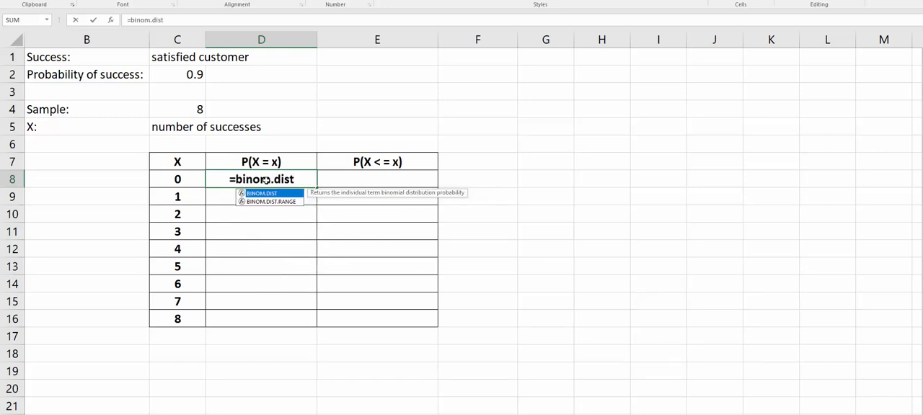
{"action": "type", "text": "("}
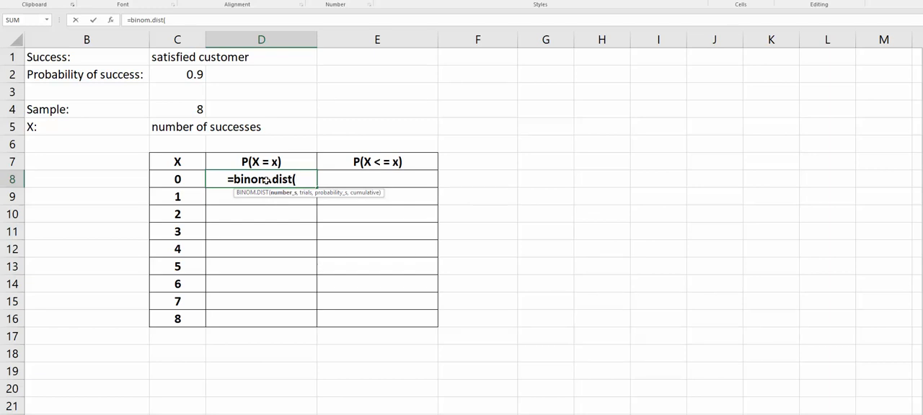
{"action": "type", "text": "0,"}
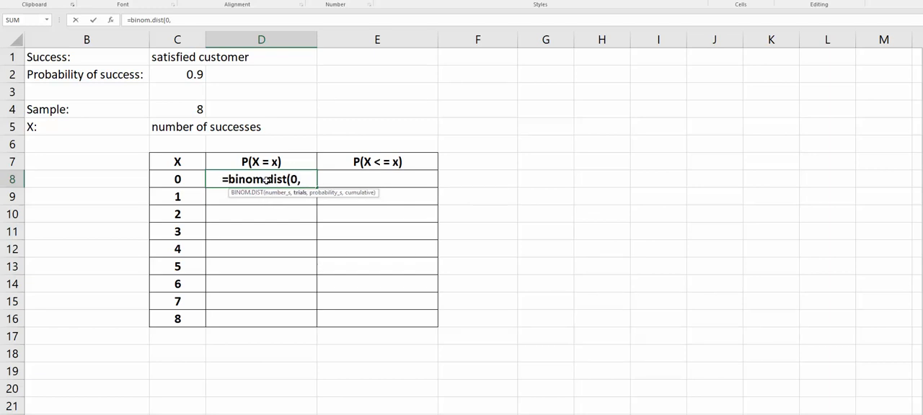
{"action": "type", "text": "8"}
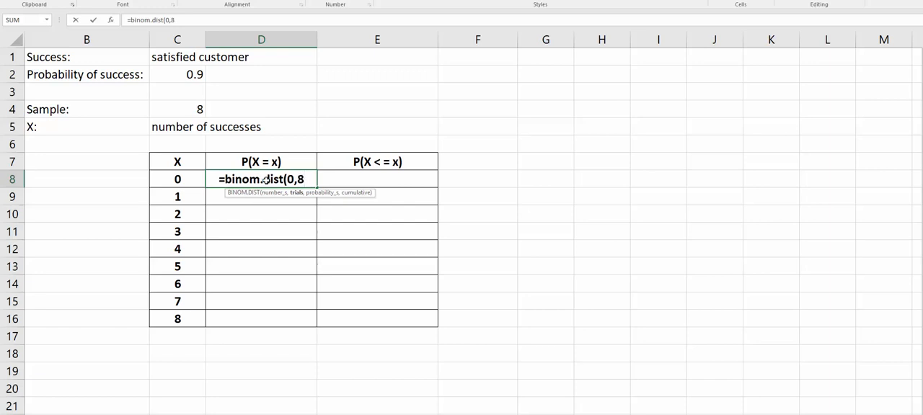
{"action": "type", "text": ","}
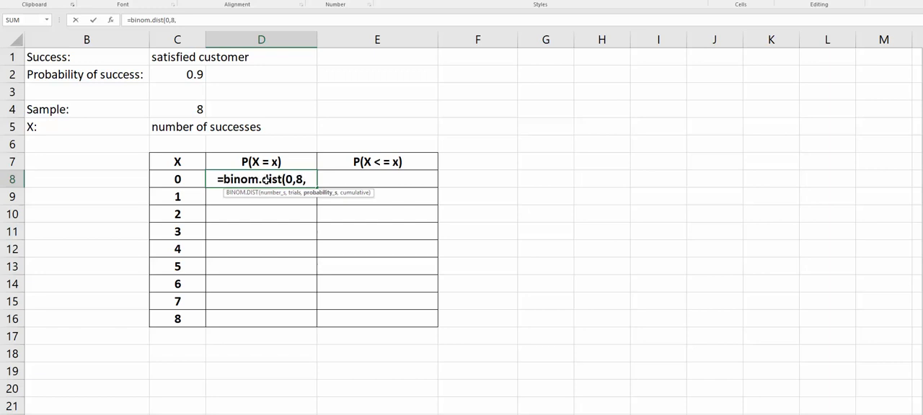
{"action": "type", "text": ".90"}
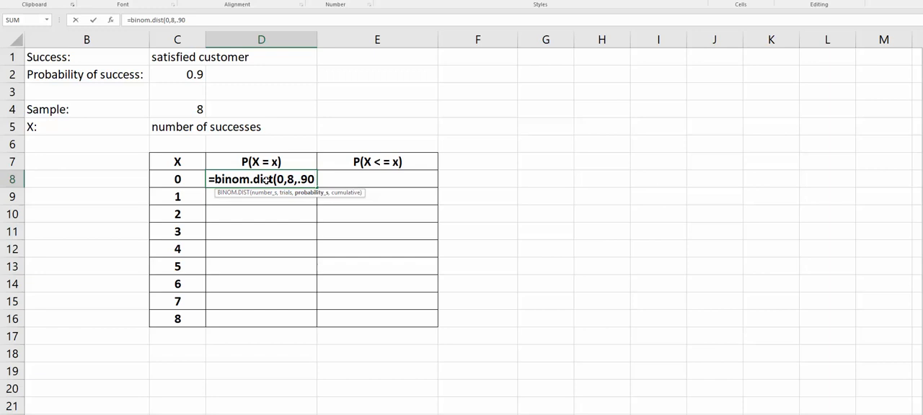
{"action": "type", "text": ","}
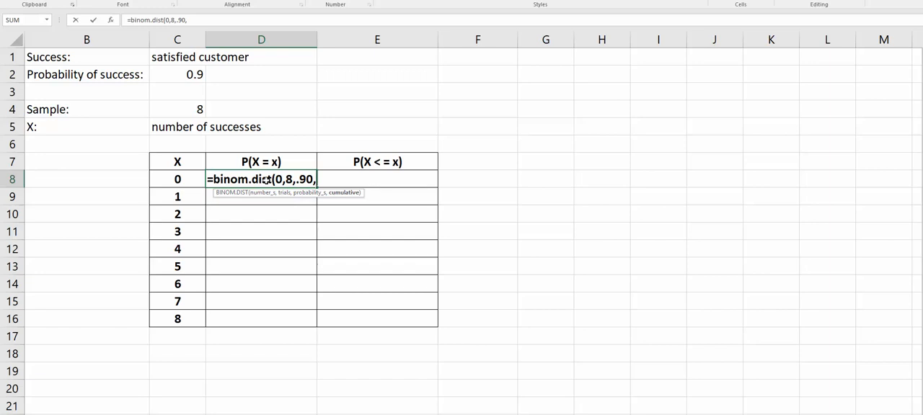
{"action": "type", "text": "0)"}
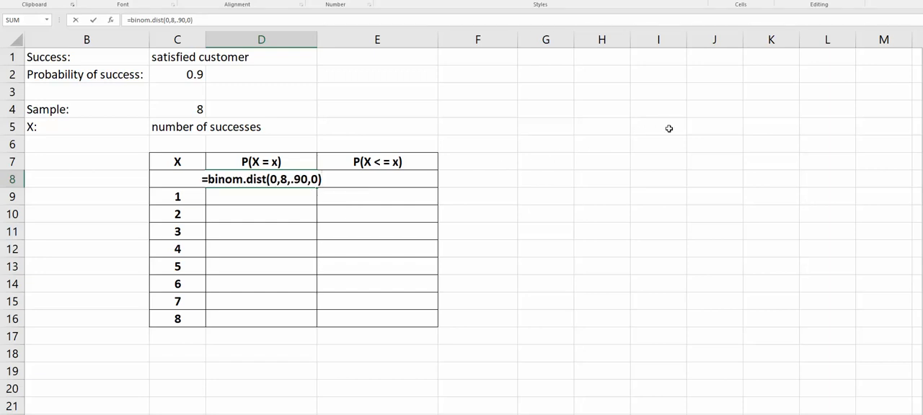
{"action": "key", "text": "Return"}
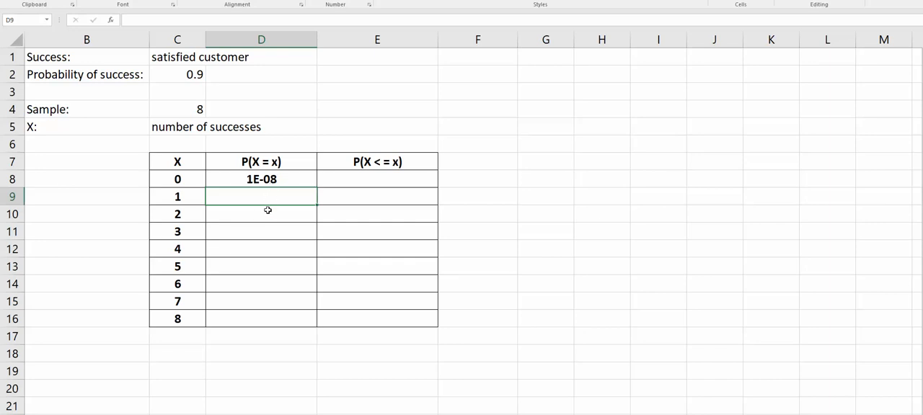
Enter =binom.dist(1,8,.90,0) in D9 for the probability of exactly 1 success
{"action": "type", "text": "=bin"}
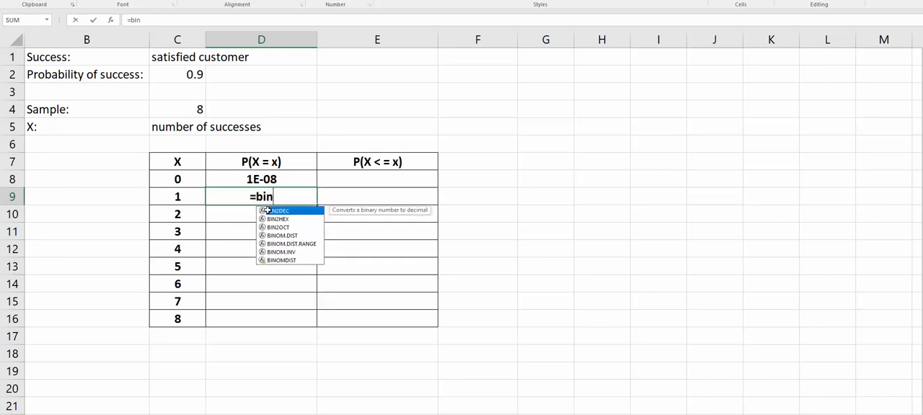
{"action": "type", "text": "om.dis"}
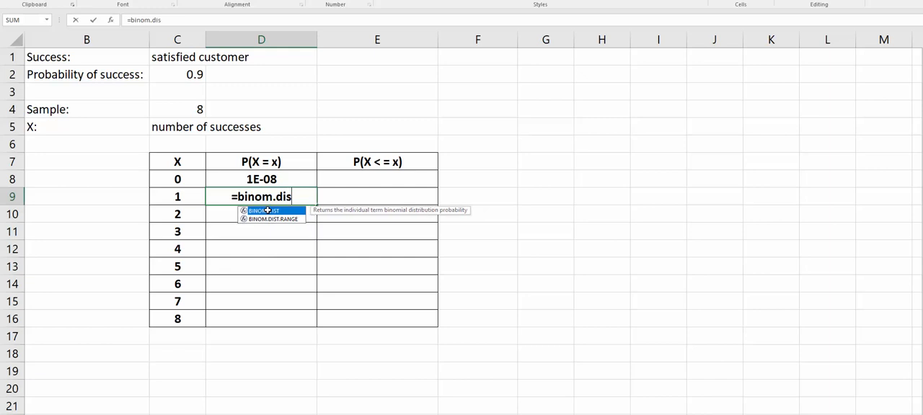
{"action": "type", "text": "t("}
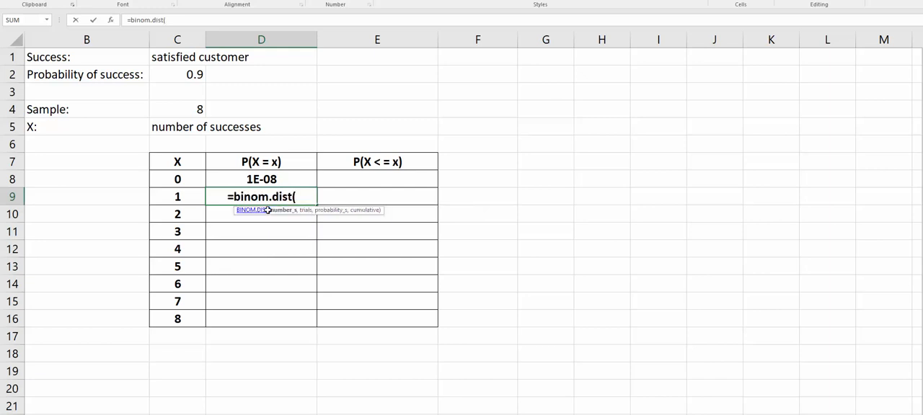
{"action": "type", "text": "1,"}
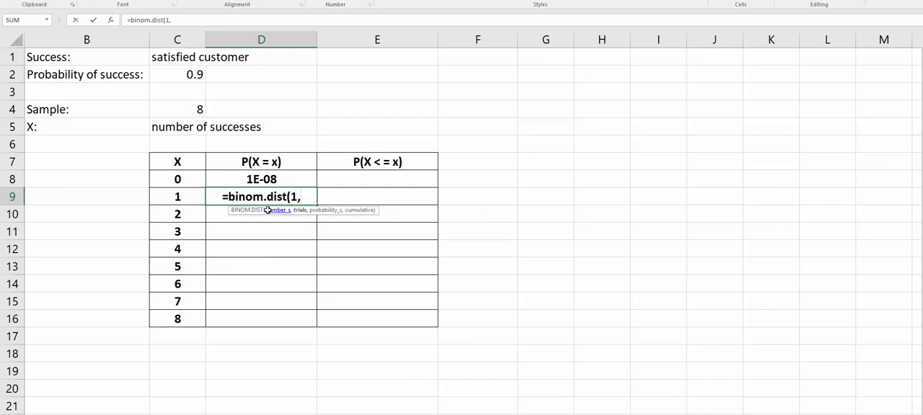
{"action": "type", "text": "8"}
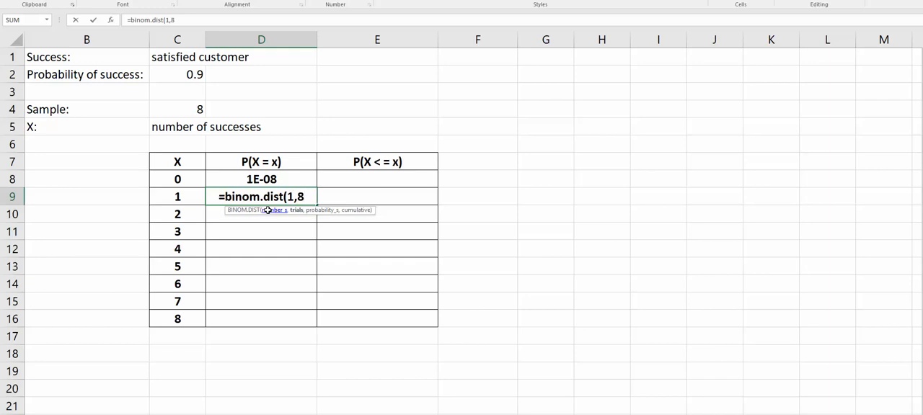
{"action": "type", "text": ",.90"}
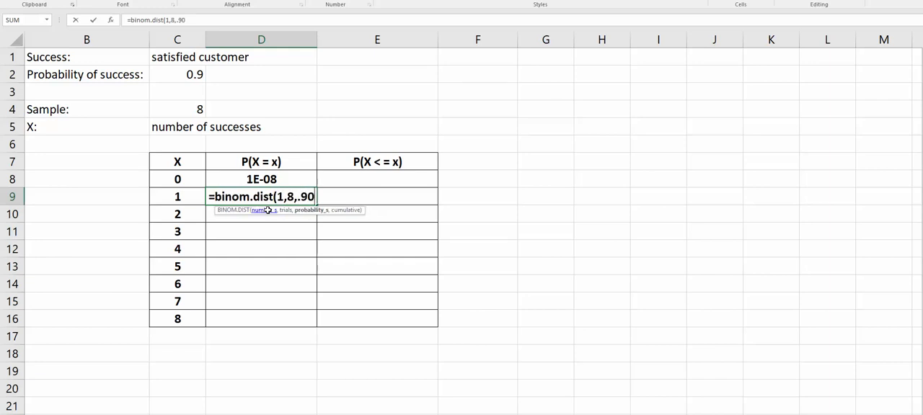
{"action": "type", "text": ",0"}
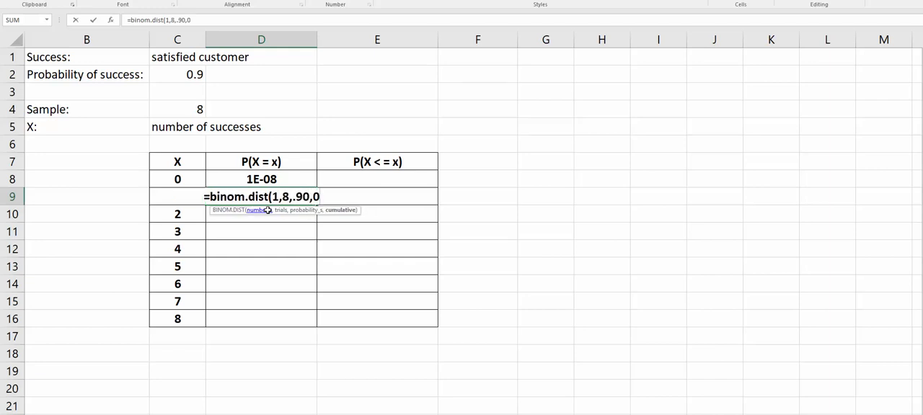
{"action": "type", "text": ")"}
{"action": "key", "text": "Return"}
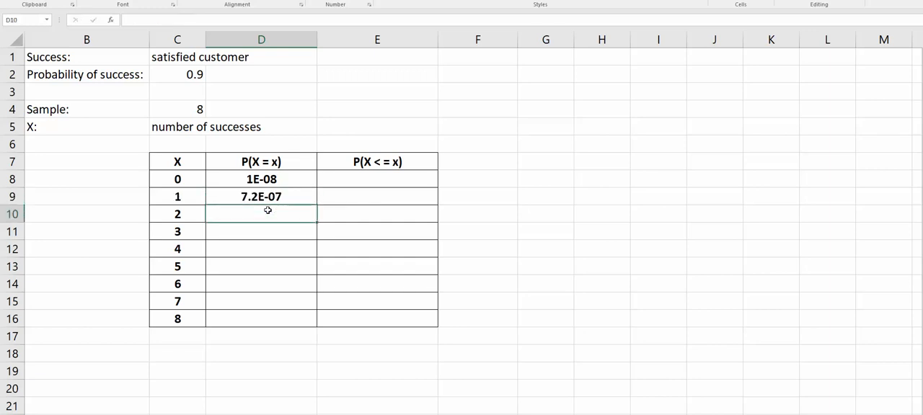
Fill the D9 formula down through D16 and change the number of successes in the D10 formula to 2
{"action": "left_click", "coordinate": [292, 196]}
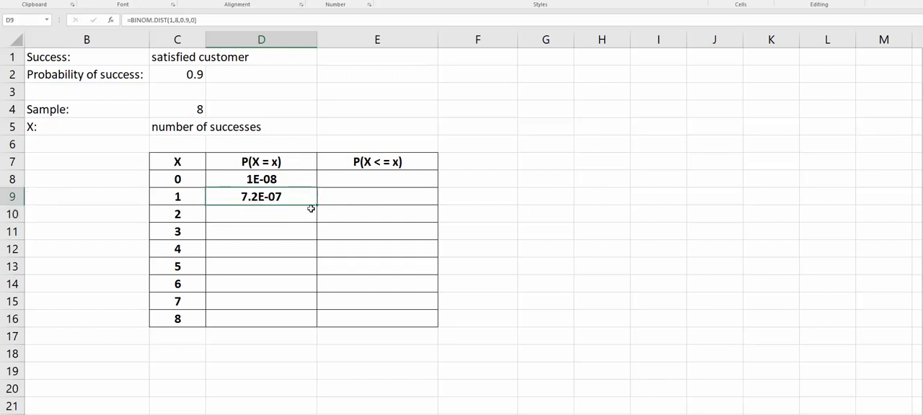
{"action": "left_click_drag", "start_coordinate": [317, 206], "coordinate": [314, 327]}
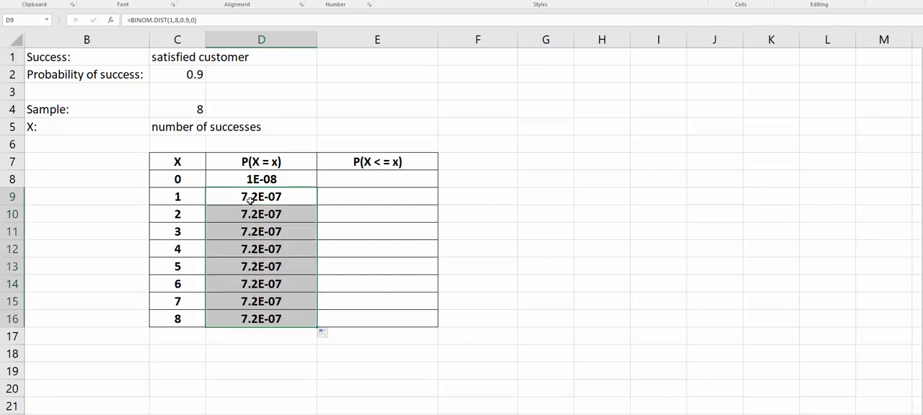
{"action": "left_click", "coordinate": [250, 215]}
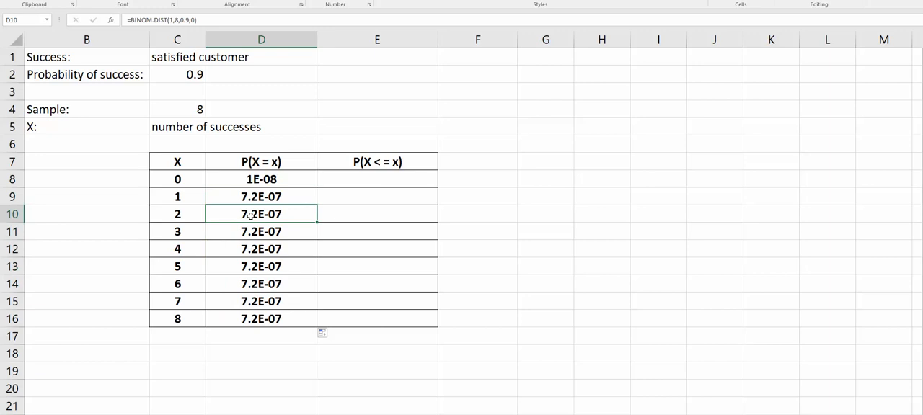
{"action": "left_click", "coordinate": [180, 20]}
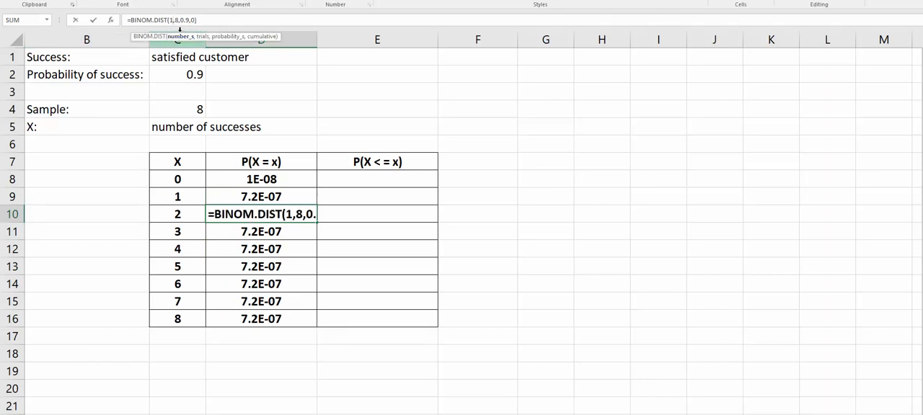
{"action": "key", "text": "BackSpace"}
{"action": "type", "text": "2"}
{"action": "key", "text": "Return"}
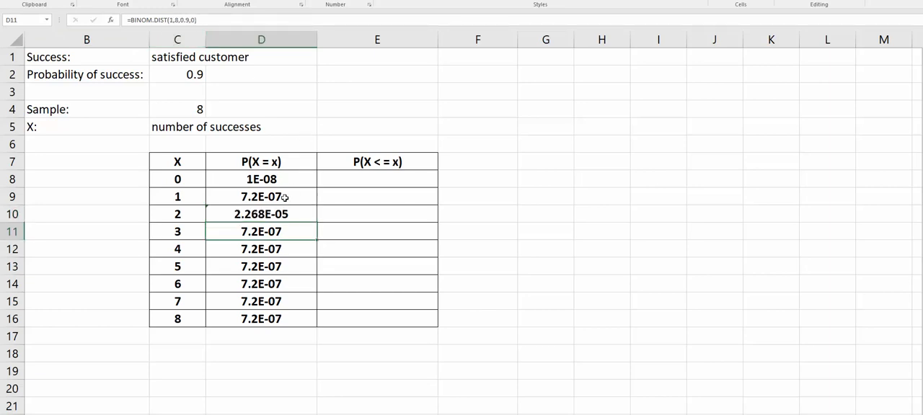
Change the number of successes in the BINOM.DIST formulas to 3 in D11, 4 in D12 and 5 in D13
{"action": "left_click", "coordinate": [172, 20]}
{"action": "key", "text": "BackSpace"}
{"action": "type", "text": "3"}
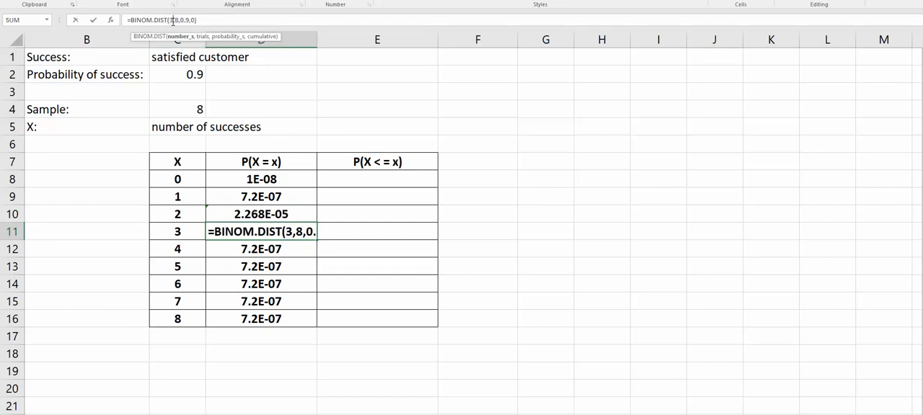
{"action": "key", "text": "Return"}
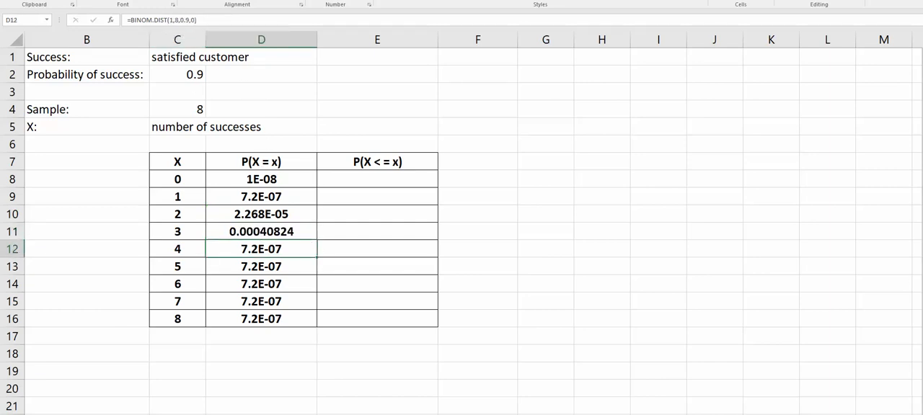
{"action": "left_click", "coordinate": [174, 20]}
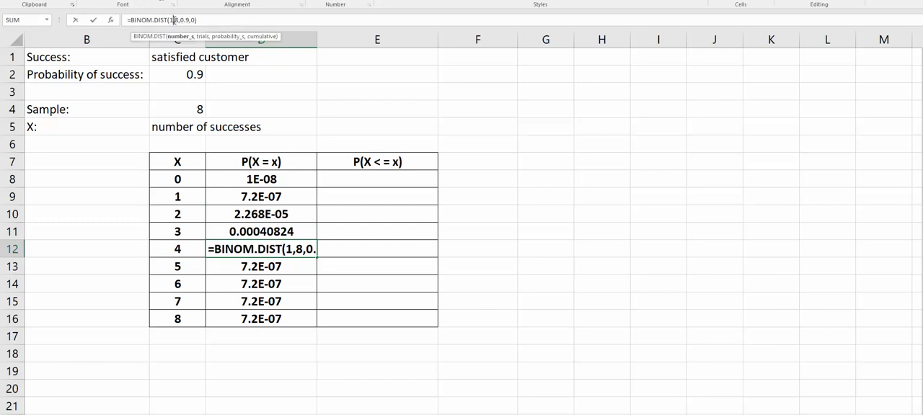
{"action": "key", "text": "BackSpace"}
{"action": "type", "text": "4"}
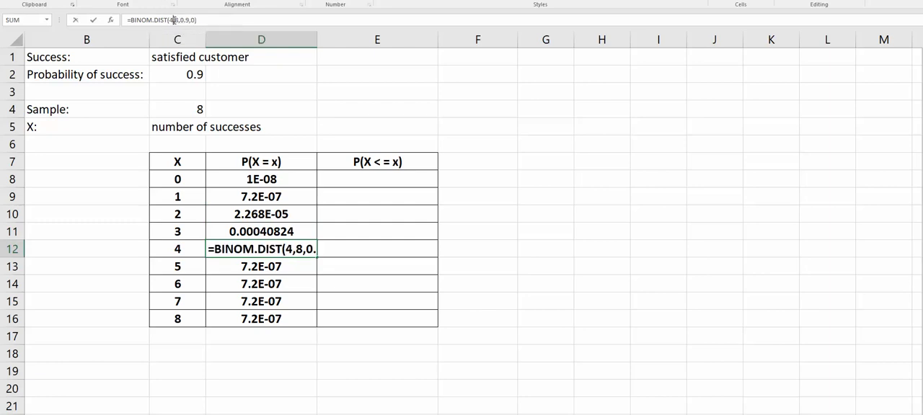
{"action": "key", "text": "Return"}
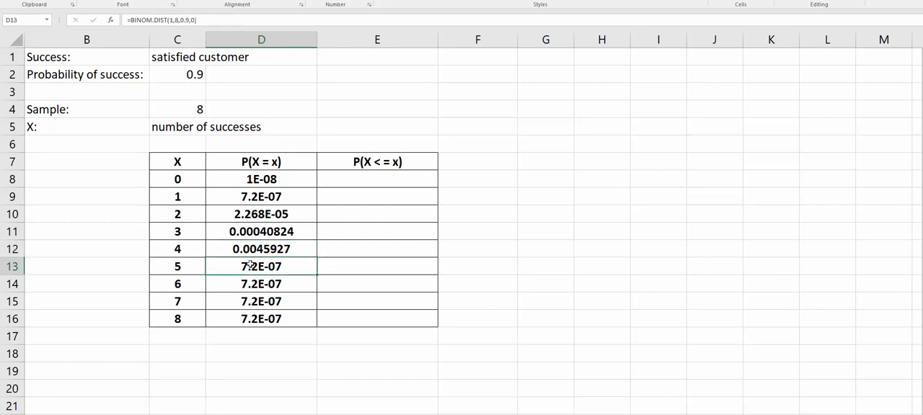
{"action": "left_click", "coordinate": [173, 20]}
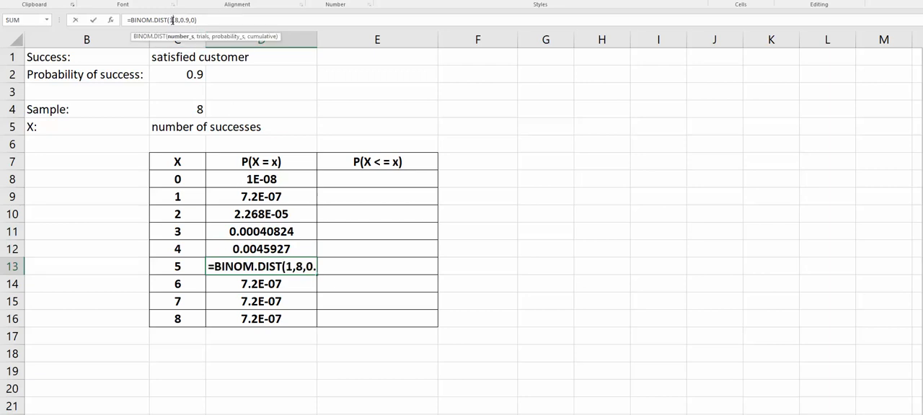
{"action": "key", "text": "BackSpace"}
{"action": "type", "text": "5"}
{"action": "key", "text": "Return"}
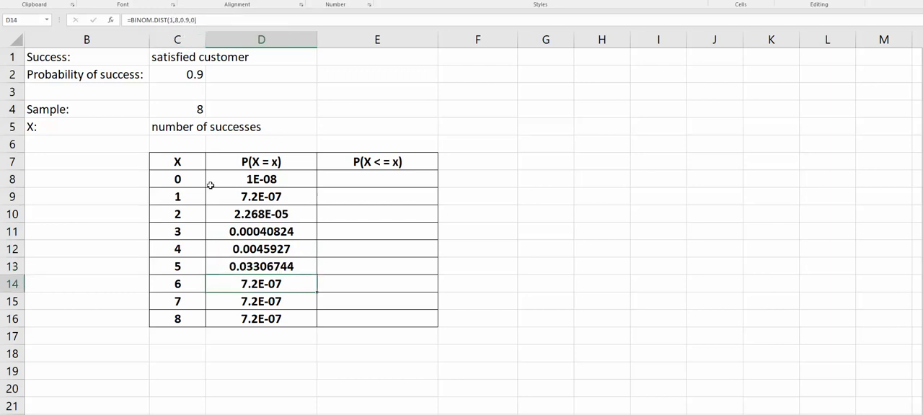
Change the number of successes in the BINOM.DIST formulas to 6 in D14, 7 in D15 and 8 in D16
{"action": "left_click", "coordinate": [172, 20]}
{"action": "key", "text": "BackSpace"}
{"action": "type", "text": "6"}
{"action": "key", "text": "Return"}
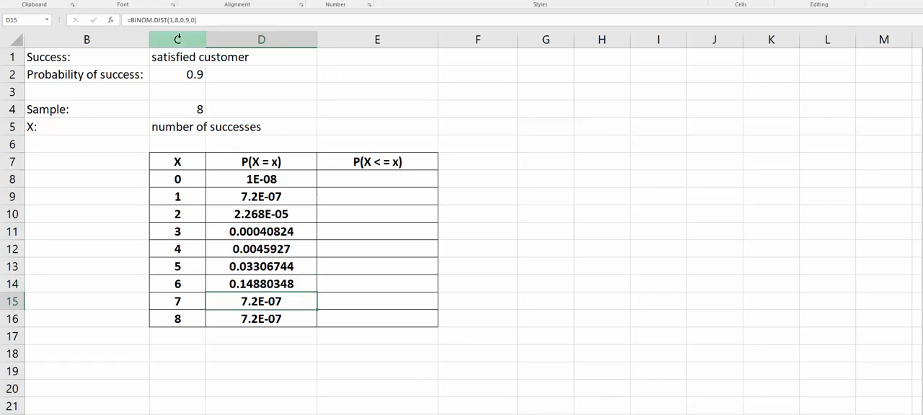
{"action": "left_click", "coordinate": [173, 20]}
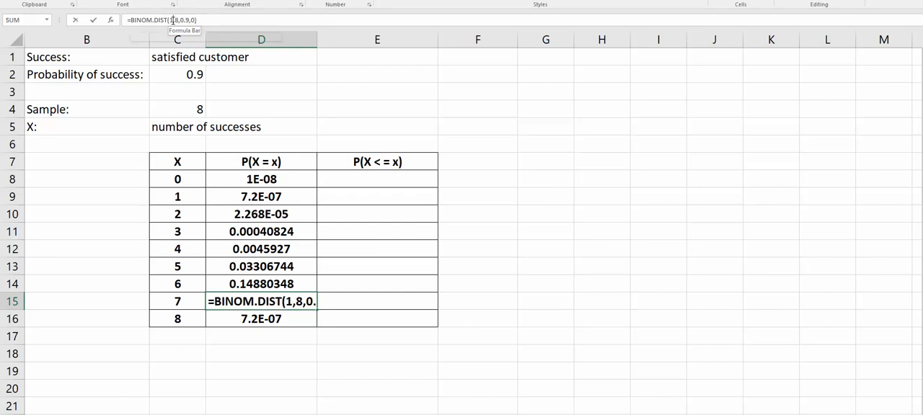
{"action": "key", "text": "BackSpace"}
{"action": "type", "text": "7"}
{"action": "key", "text": "Return"}
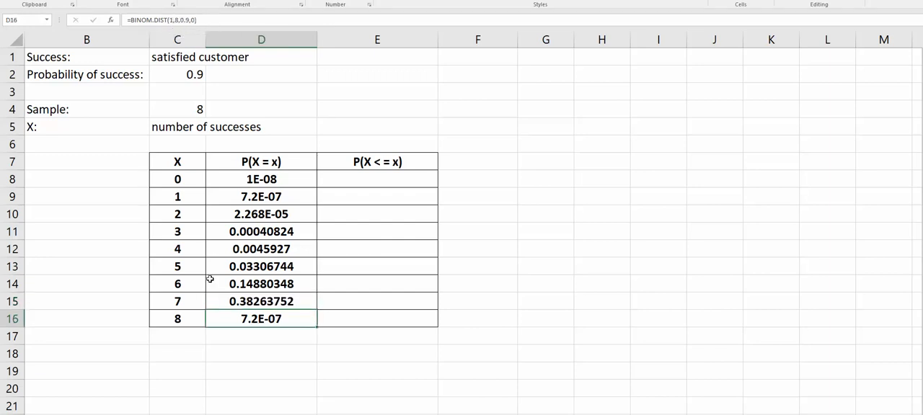
{"action": "left_click", "coordinate": [171, 20]}
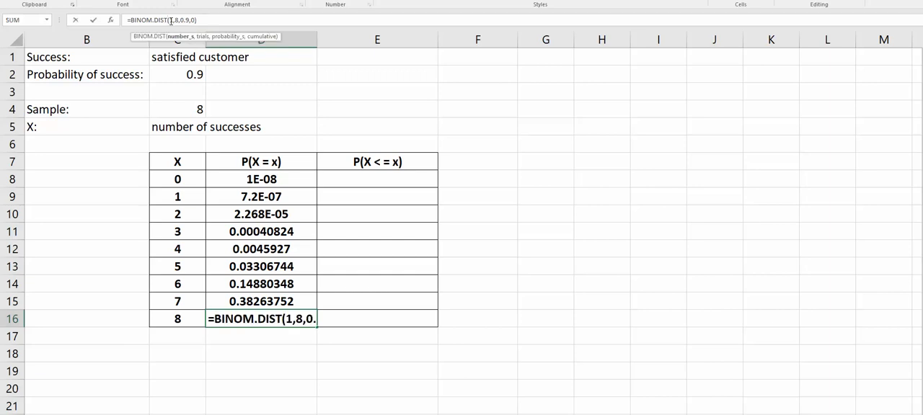
{"action": "key", "text": "BackSpace"}
{"action": "type", "text": "8"}
{"action": "key", "text": "Return"}
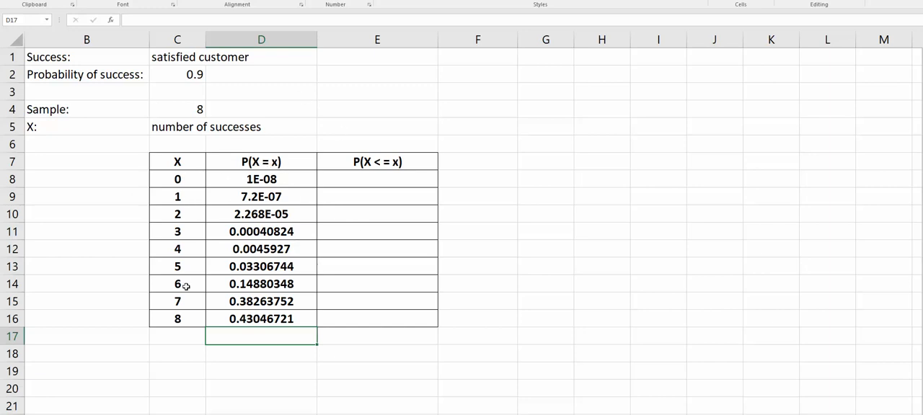
Enter =sum(D8:D16) in D18 to total the individual probabilities
{"action": "left_click", "coordinate": [242, 358]}
{"action": "type", "text": "=sum("}
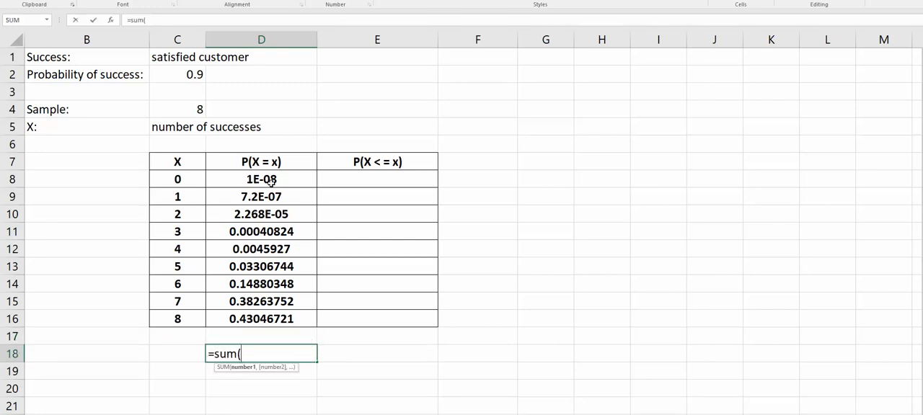
{"action": "left_click_drag", "start_coordinate": [271, 180], "coordinate": [267, 315]}
{"action": "type", "text": ")"}
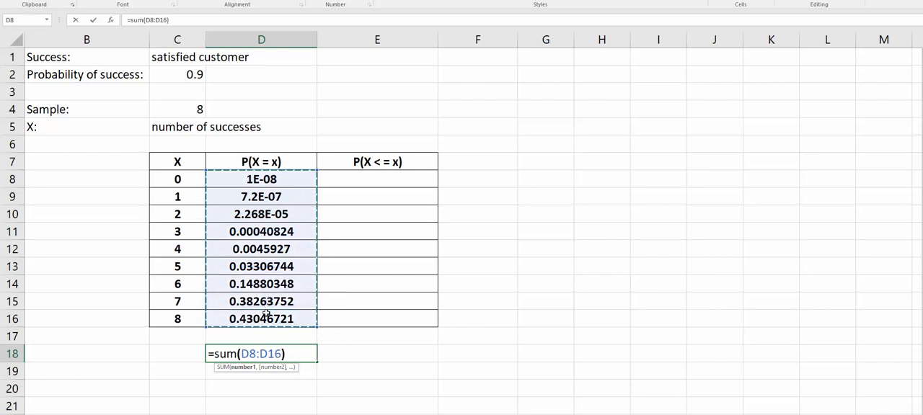
{"action": "key", "text": "Return"}
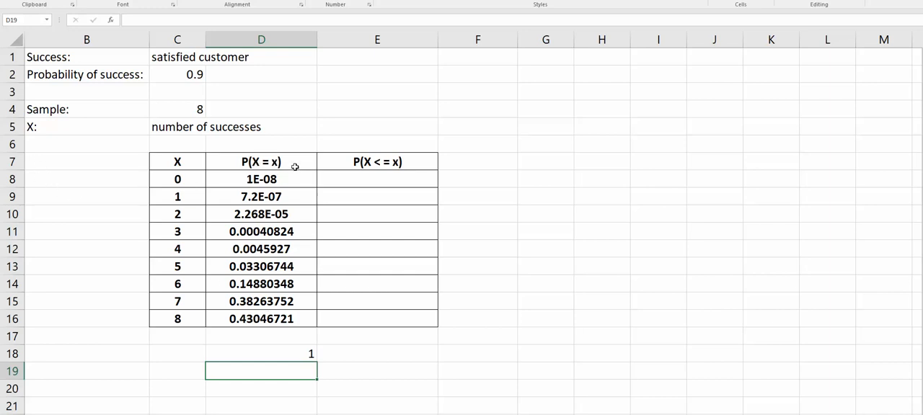
Enter =binom.dist(0,8,.90,1) in E8 for the cumulative probability of at most 0 successes
{"action": "left_click", "coordinate": [383, 181]}
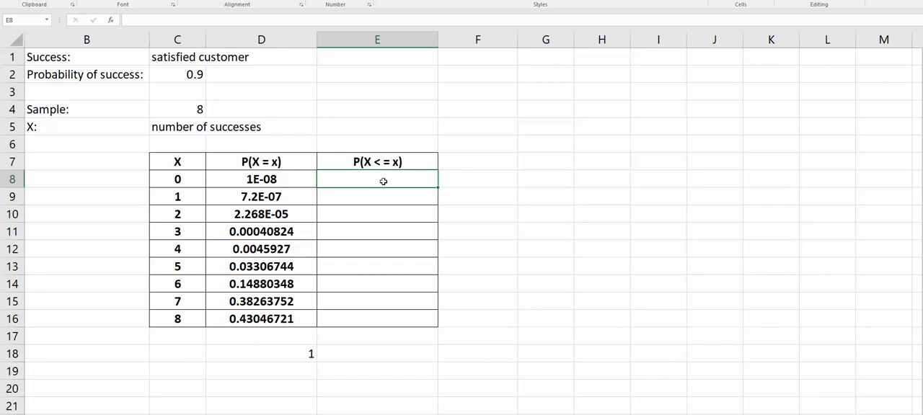
{"action": "type", "text": "=binom"}
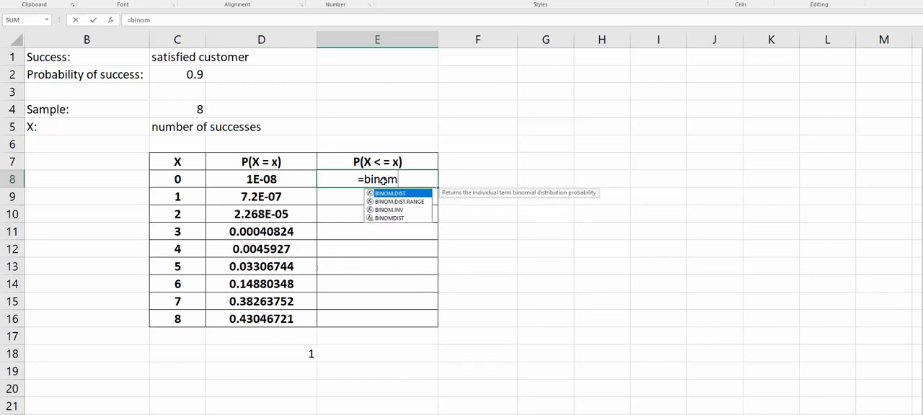
{"action": "type", "text": ".disc"}
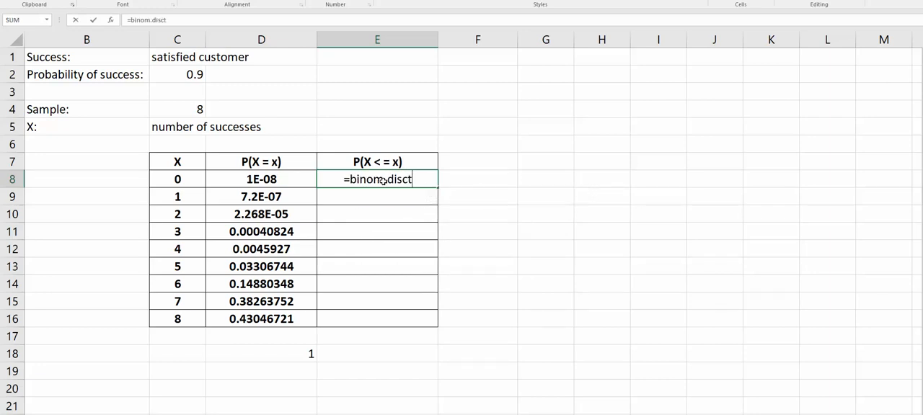
{"action": "key", "text": "BackSpace"}
{"action": "type", "text": "t("}
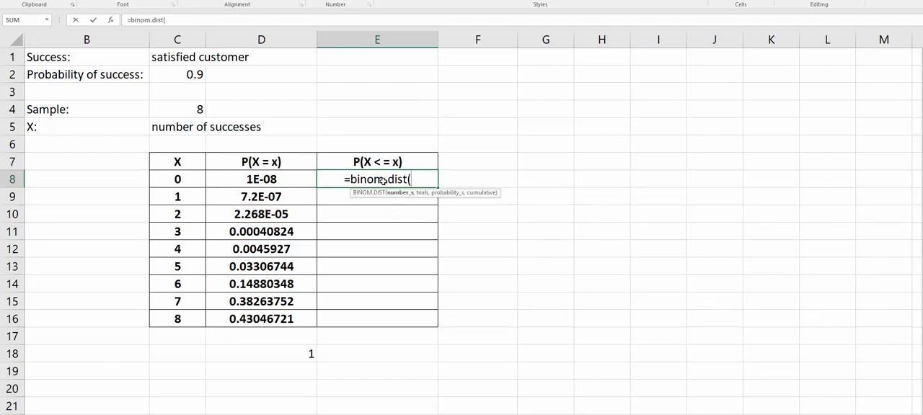
{"action": "type", "text": "0"}
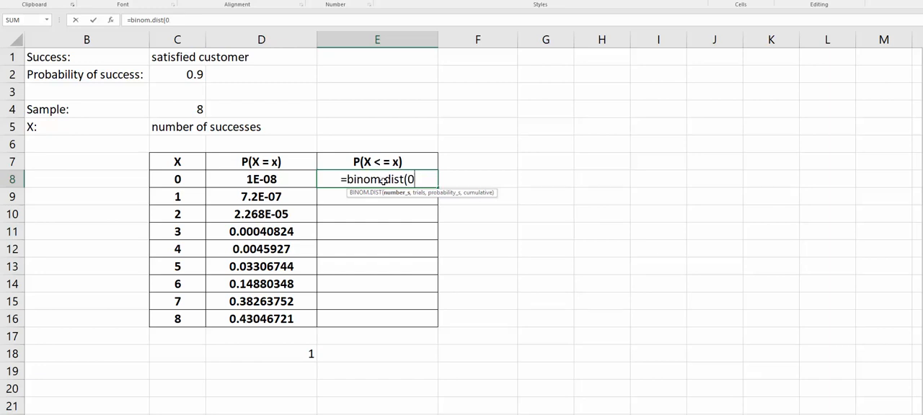
{"action": "type", "text": ","}
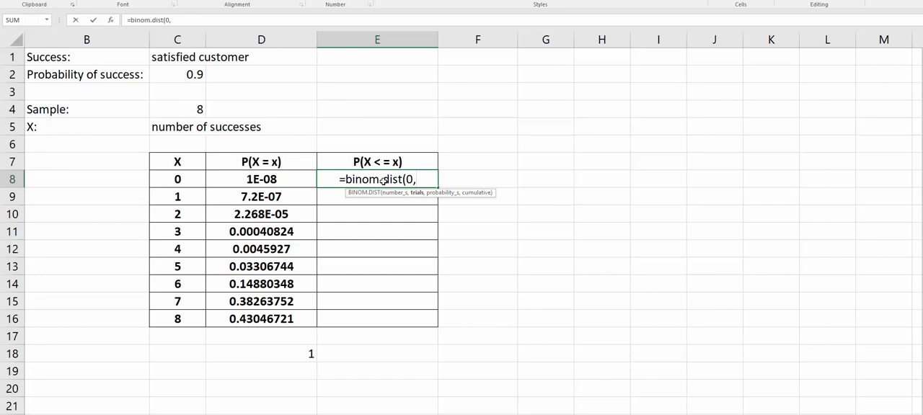
{"action": "type", "text": "8,"}
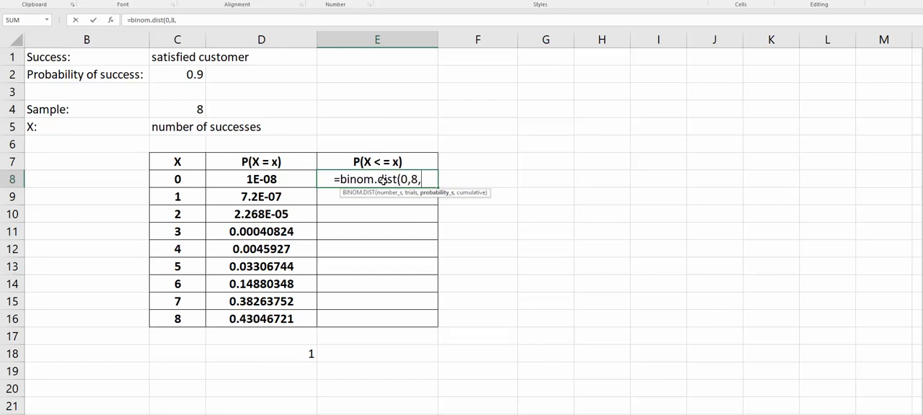
{"action": "type", "text": "."}
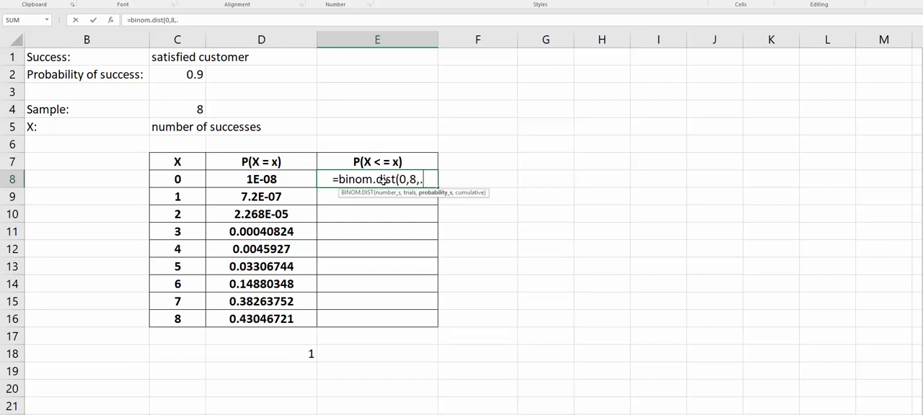
{"action": "type", "text": "90,"}
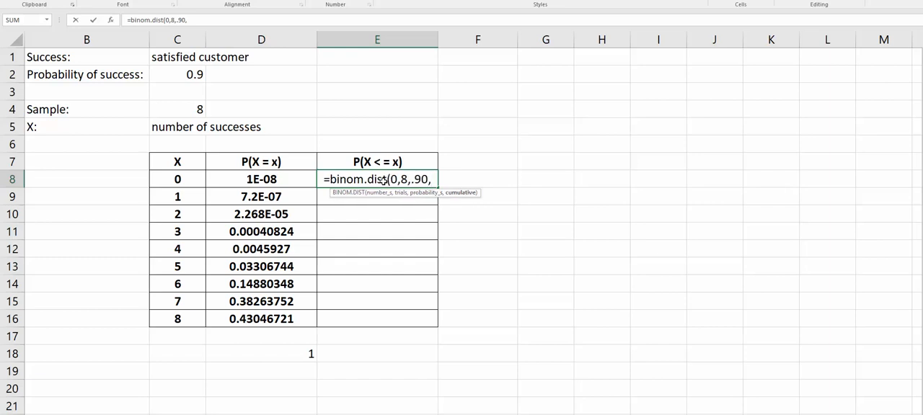
{"action": "type", "text": "1"}
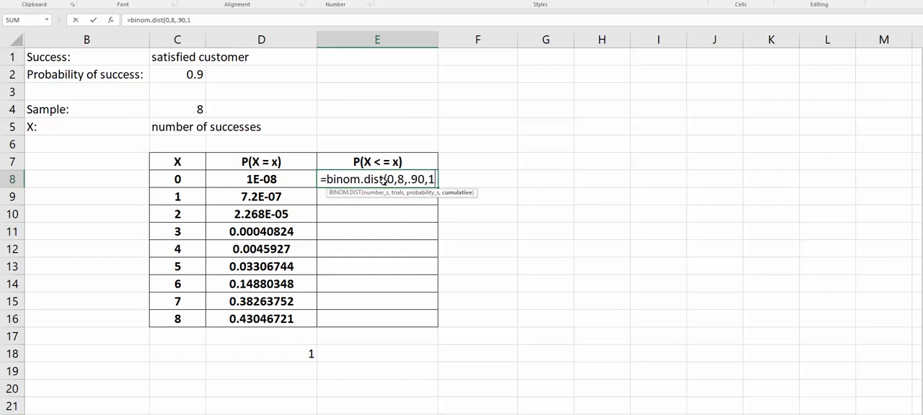
{"action": "type", "text": ")"}
{"action": "key", "text": "Return"}
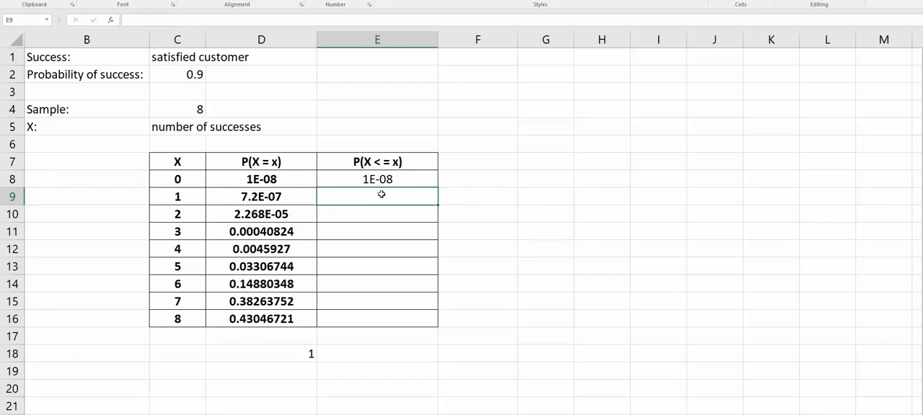
Fill the cumulative formula in E8 down through E16
{"action": "type", "text": "="}
{"action": "key", "text": "Escape"}
{"action": "left_click", "coordinate": [423, 182]}
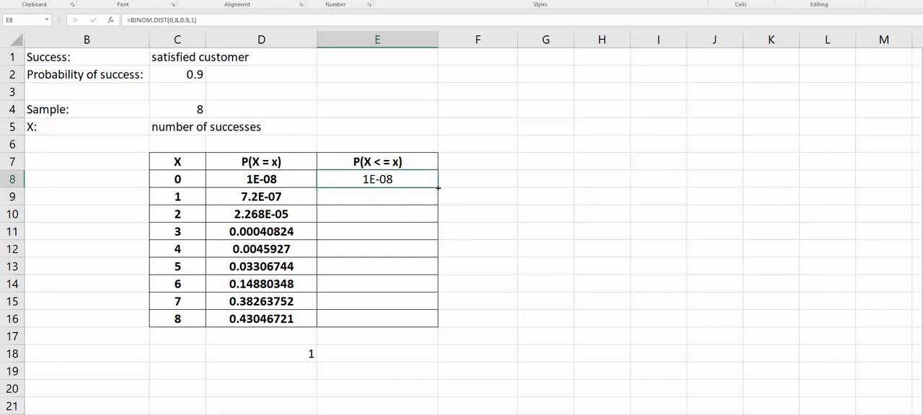
{"action": "left_click_drag", "start_coordinate": [438, 187], "coordinate": [438, 331]}
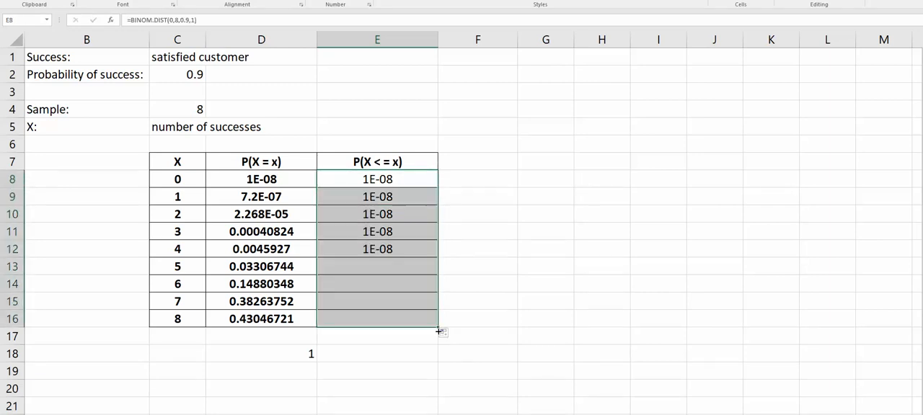
Change the number of successes in the cumulative BINOM.DIST formulas to 1 in E9 and 2 in E10
{"action": "left_click", "coordinate": [382, 196]}
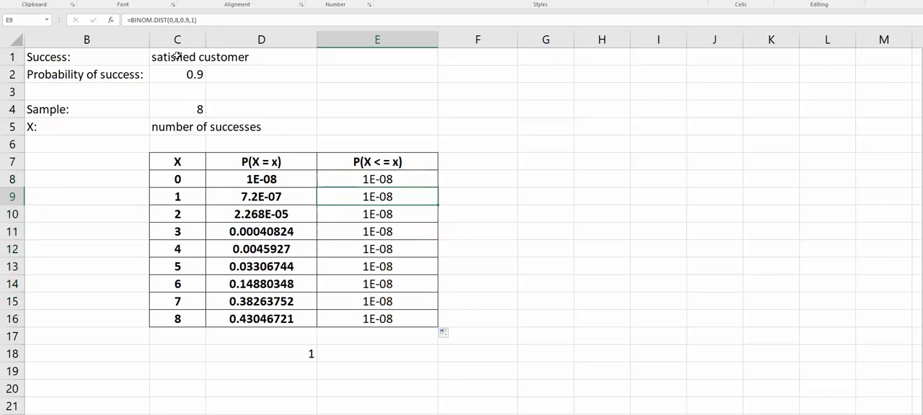
{"action": "left_click", "coordinate": [173, 20]}
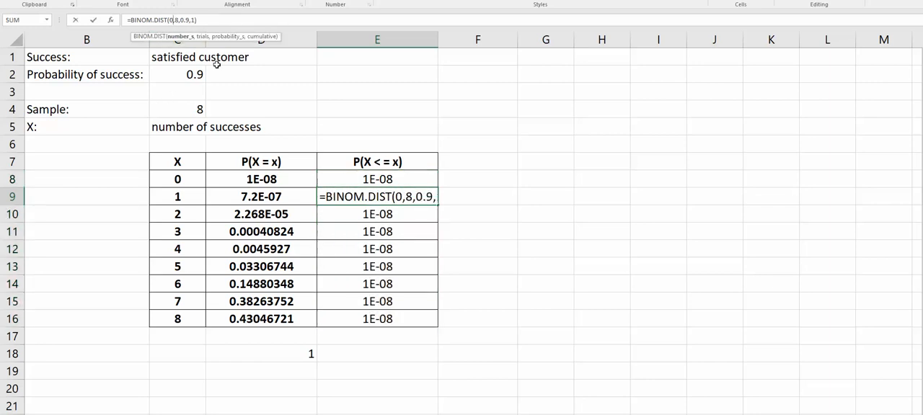
{"action": "key", "text": "BackSpace"}
{"action": "type", "text": "1"}
{"action": "key", "text": "Return"}
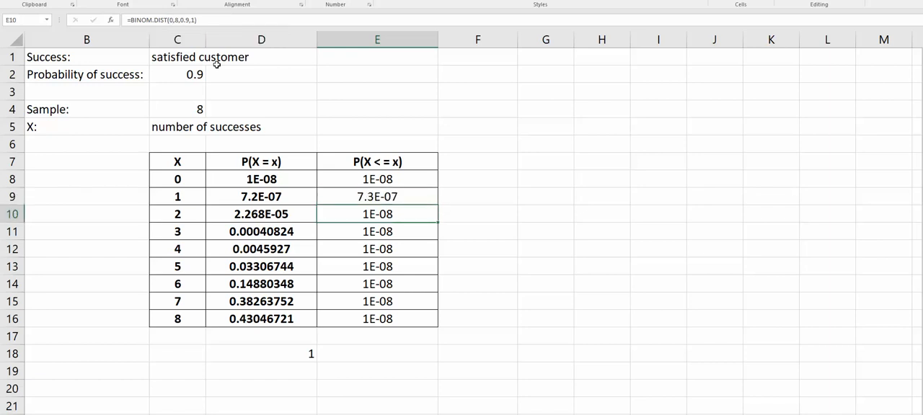
{"action": "left_click", "coordinate": [379, 200]}
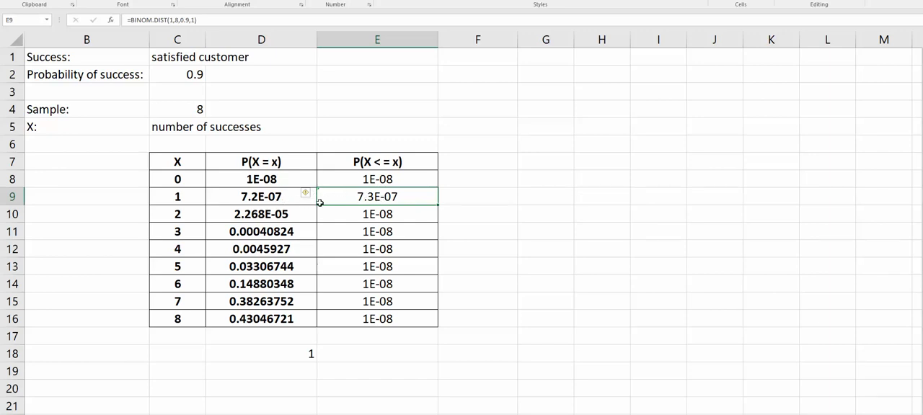
{"action": "left_click", "coordinate": [385, 217]}
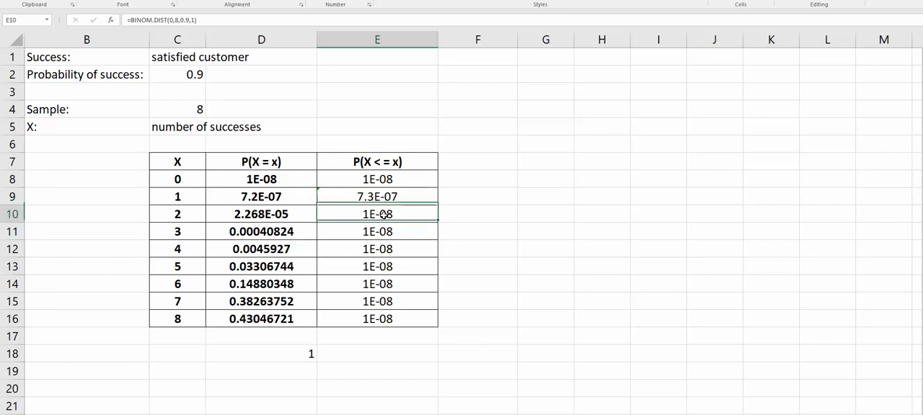
{"action": "left_click", "coordinate": [171, 21]}
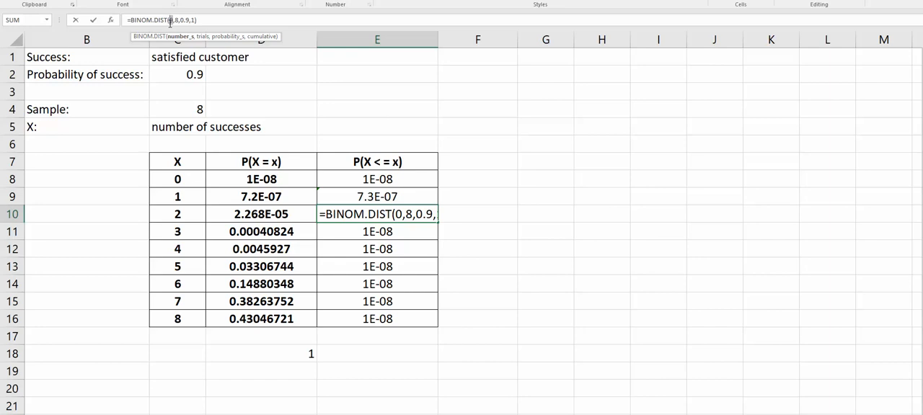
{"action": "key", "text": "BackSpace"}
{"action": "type", "text": "2"}
{"action": "key", "text": "Return"}
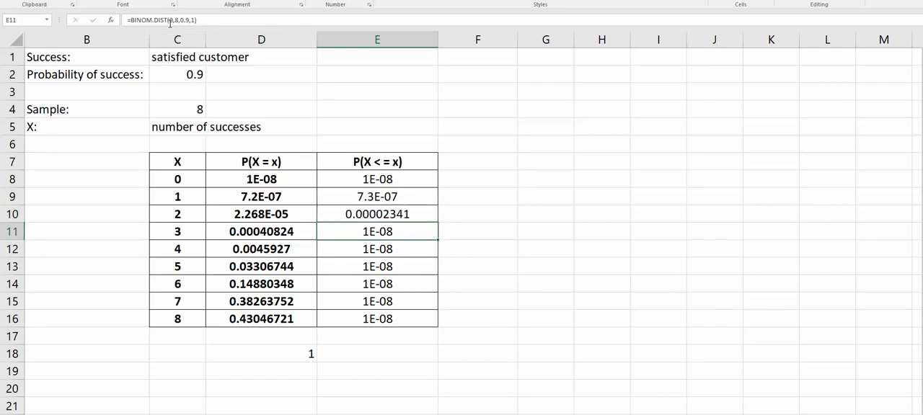
Change the number of successes in the cumulative formulas to 3 in E11, 4 in E12 and 5 in E13
{"action": "left_click", "coordinate": [173, 20]}
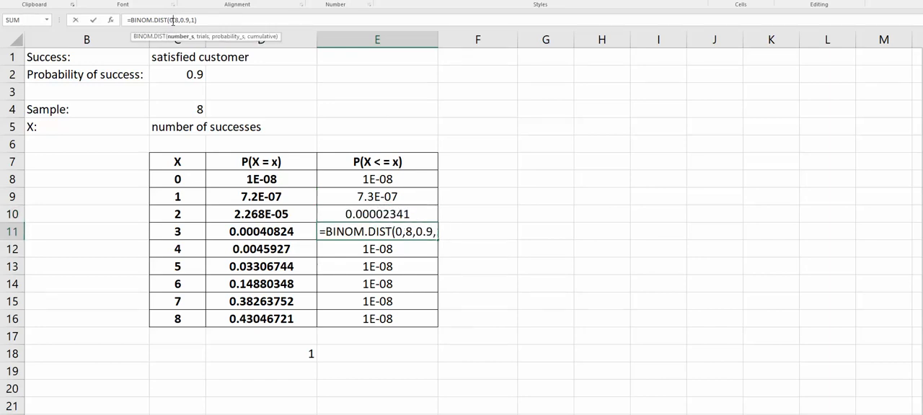
{"action": "key", "text": "BackSpace"}
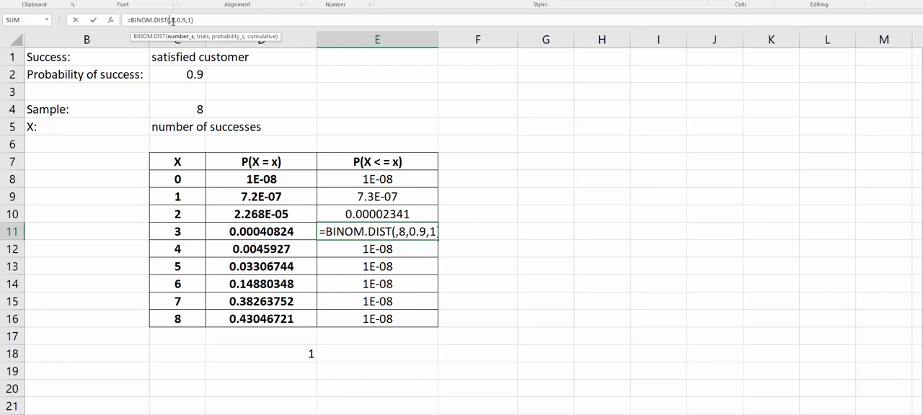
{"action": "type", "text": "3"}
{"action": "key", "text": "Return"}
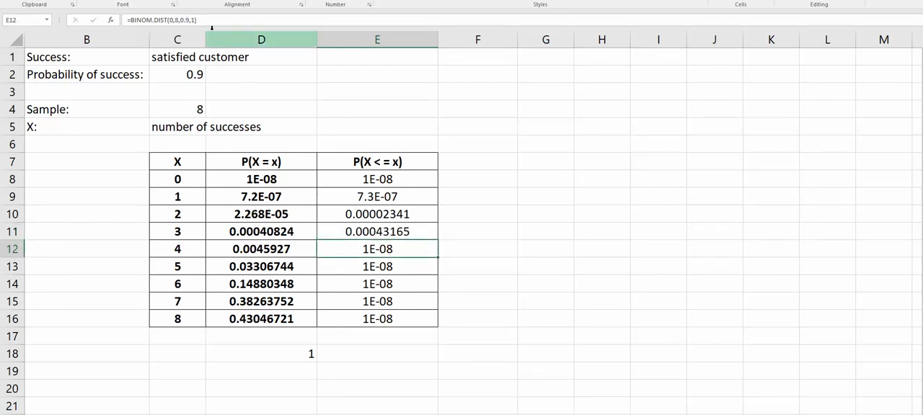
{"action": "left_click", "coordinate": [171, 20]}
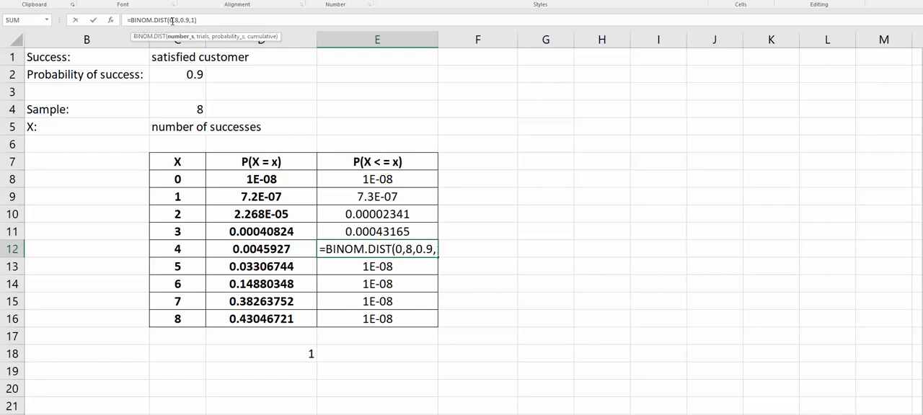
{"action": "key", "text": "Delete"}
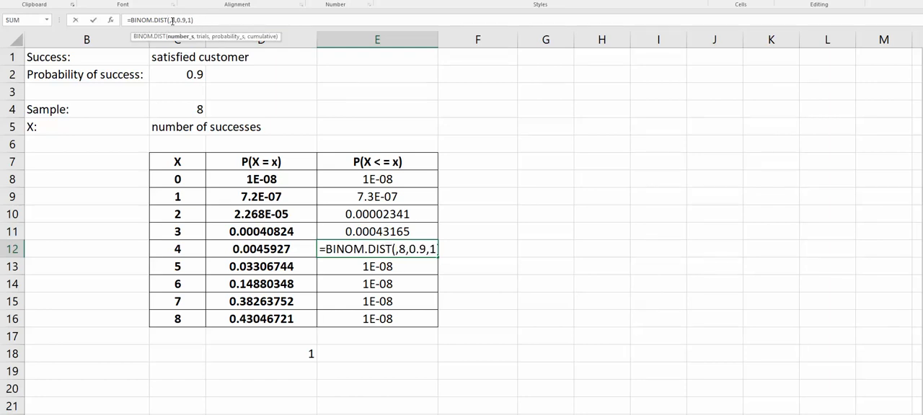
{"action": "type", "text": "4"}
{"action": "key", "text": "Return"}
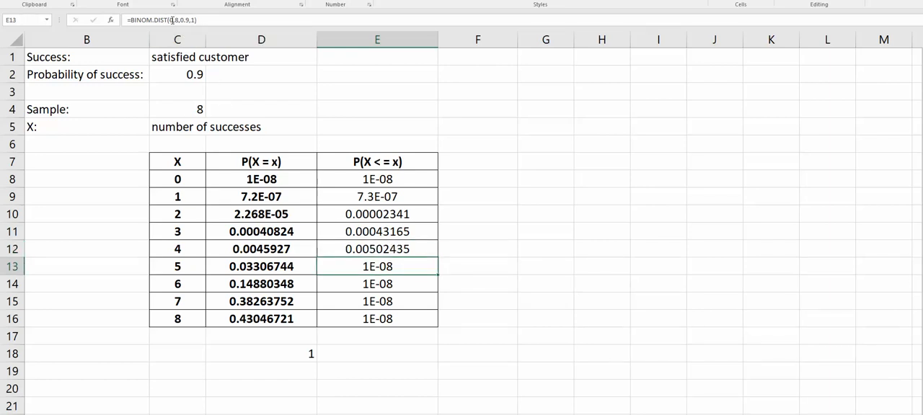
{"action": "left_click", "coordinate": [172, 20]}
{"action": "key", "text": "Delete"}
{"action": "type", "text": "5"}
{"action": "key", "text": "Return"}
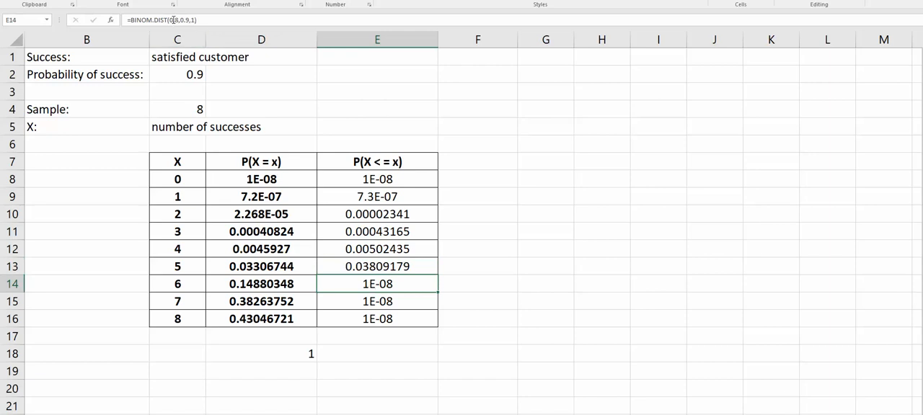
Change the number of successes in the cumulative BINOM.DIST formulas to 6 in E14 and 5 in E15
{"action": "left_click", "coordinate": [172, 20]}
{"action": "key", "text": "Delete"}
{"action": "type", "text": "6"}
{"action": "key", "text": "Return"}
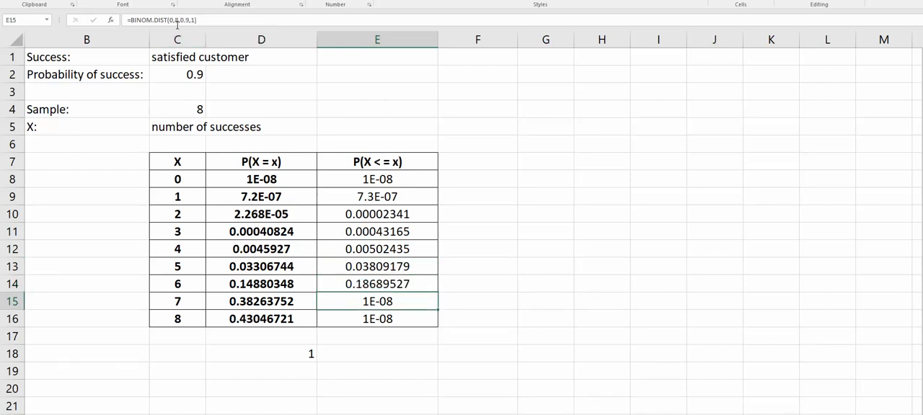
{"action": "left_click", "coordinate": [173, 20]}
{"action": "key", "text": "BackSpace"}
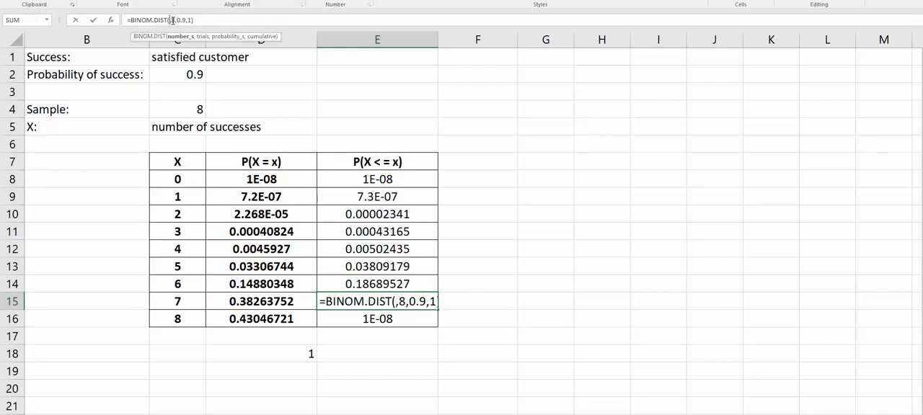
{"action": "type", "text": "5"}
{"action": "key", "text": "Return"}
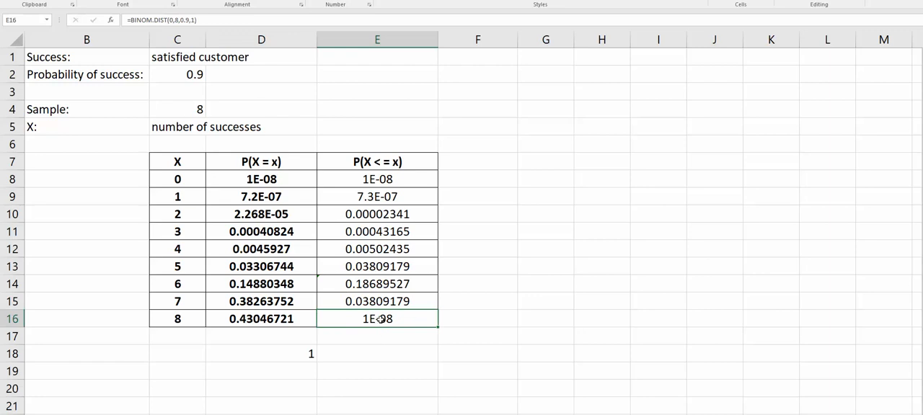
Change the number of successes in the cumulative formula in E16 to 8
{"action": "left_click", "coordinate": [170, 20]}
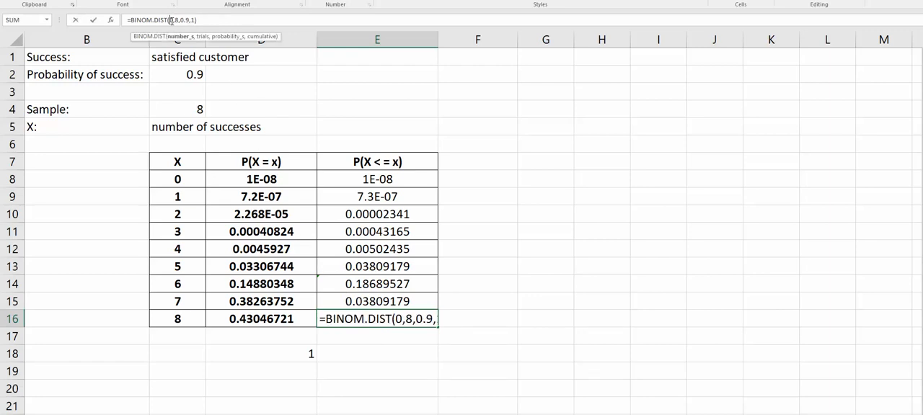
{"action": "key", "text": "BackSpace"}
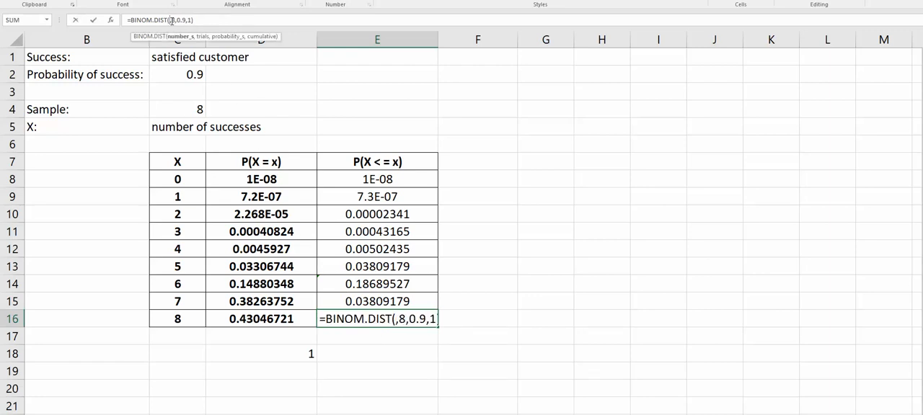
{"action": "type", "text": "8"}
{"action": "key", "text": "Return"}
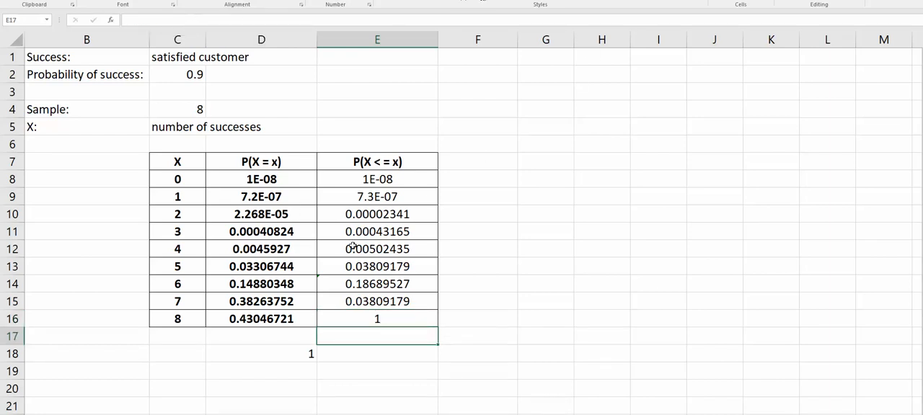
Label the probability columns above their headers with "at most" in quotation marks in E6 and exactly x in D6
{"action": "left_click", "coordinate": [388, 142]}
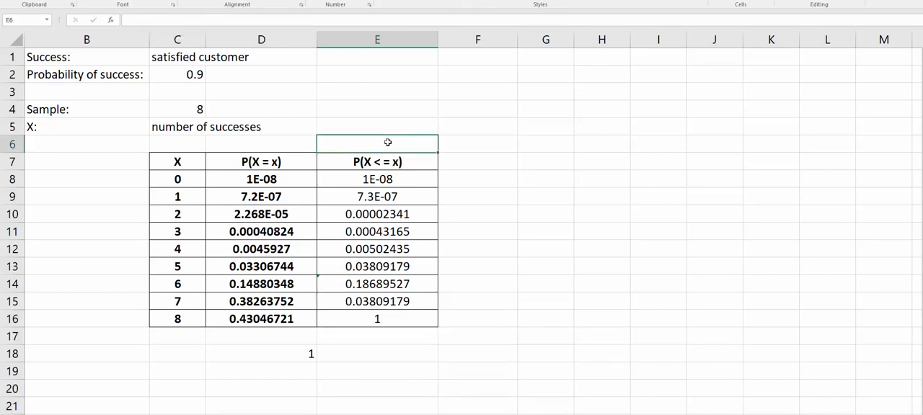
{"action": "type", "text": "\"at most\""}
{"action": "key", "text": "Left"}
{"action": "type", "text": "e"}
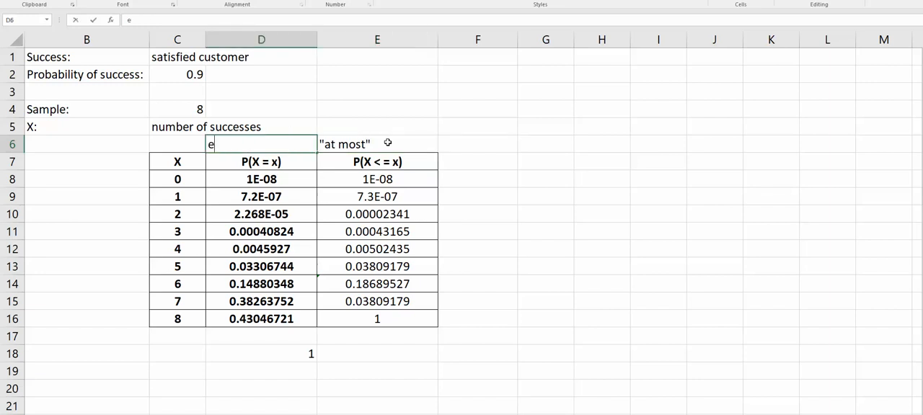
{"action": "type", "text": "xactly x"}
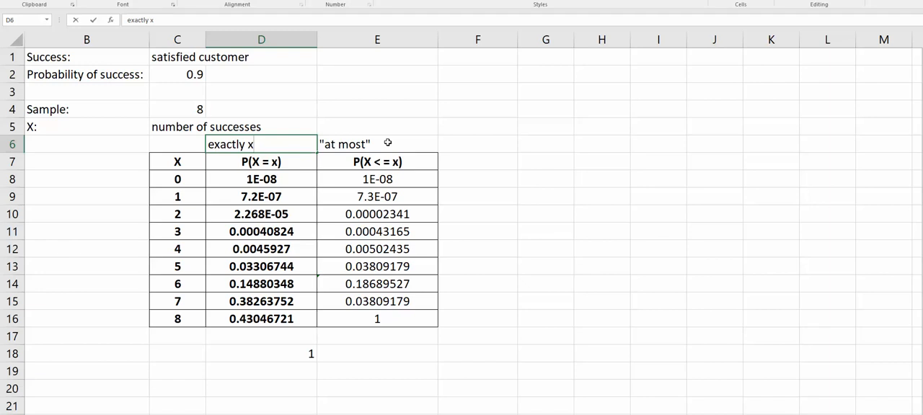
{"action": "key", "text": "Left"}
{"action": "key", "text": "Left"}
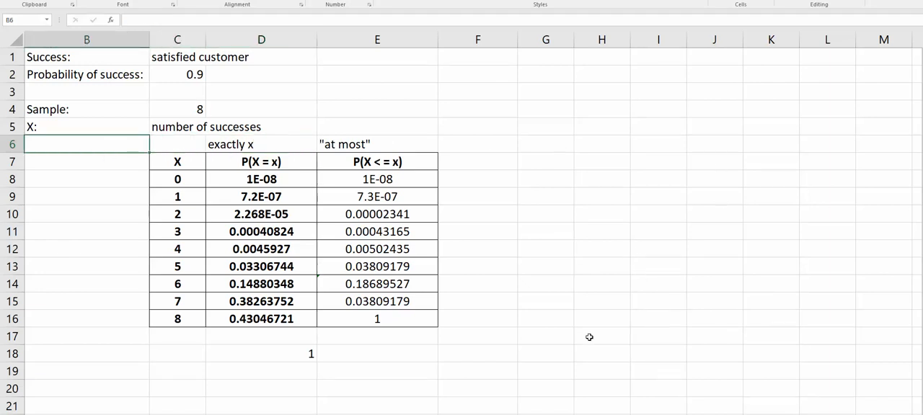
Switch to the Do Homework window in Chrome and submit 0.3826 as the answer to part a
{"action": "mouse_move", "coordinate": [276, 414]}
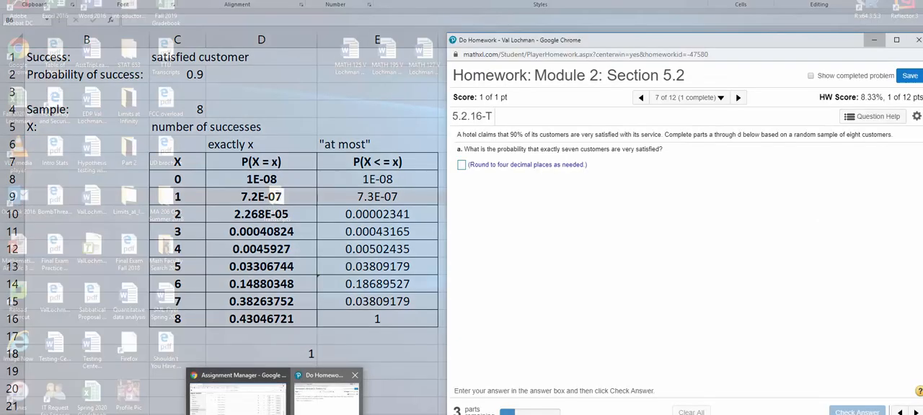
{"action": "left_click", "coordinate": [327, 402]}
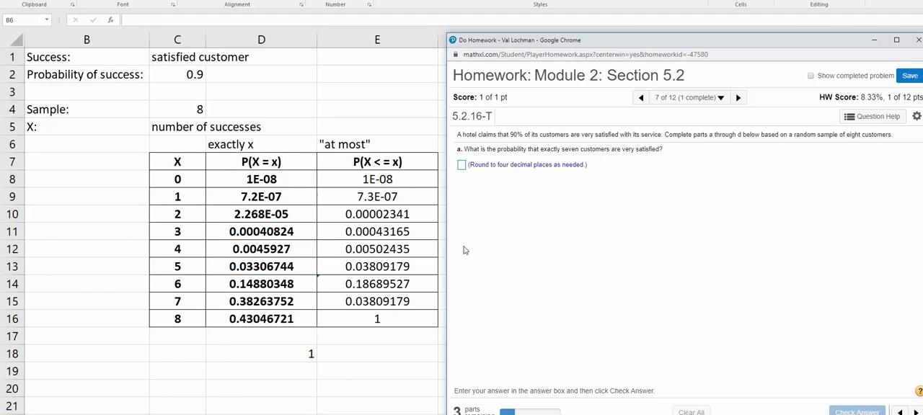
{"action": "left_click", "coordinate": [462, 165]}
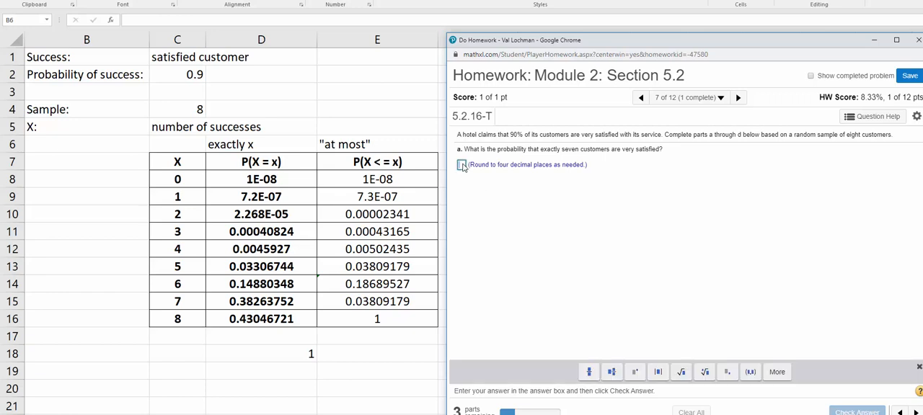
{"action": "type", "text": "0."}
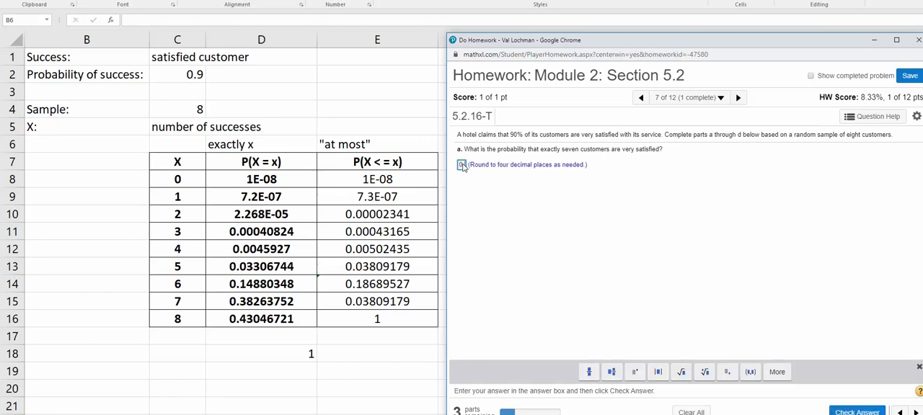
{"action": "type", "text": "3"}
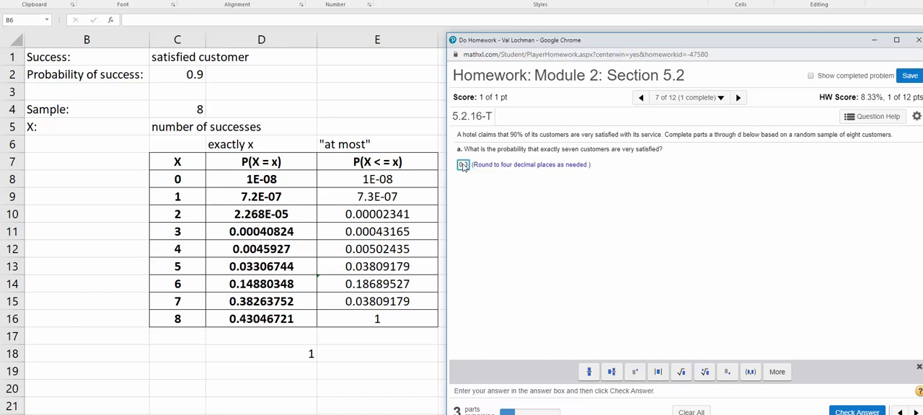
{"action": "type", "text": "826"}
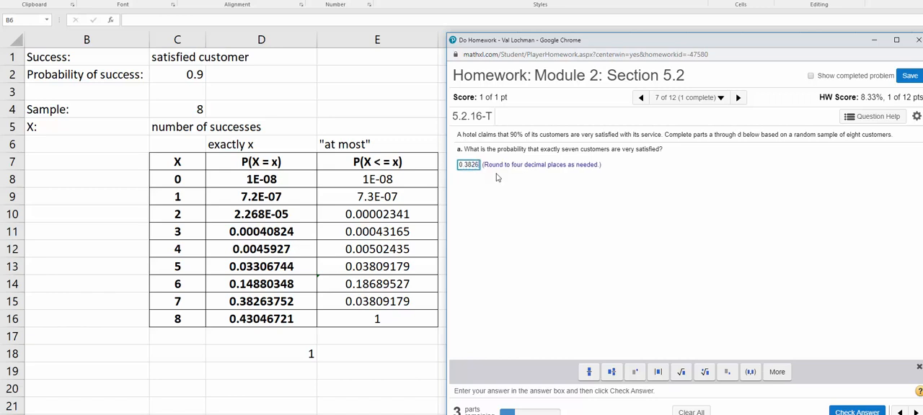
{"action": "left_click", "coordinate": [858, 413]}
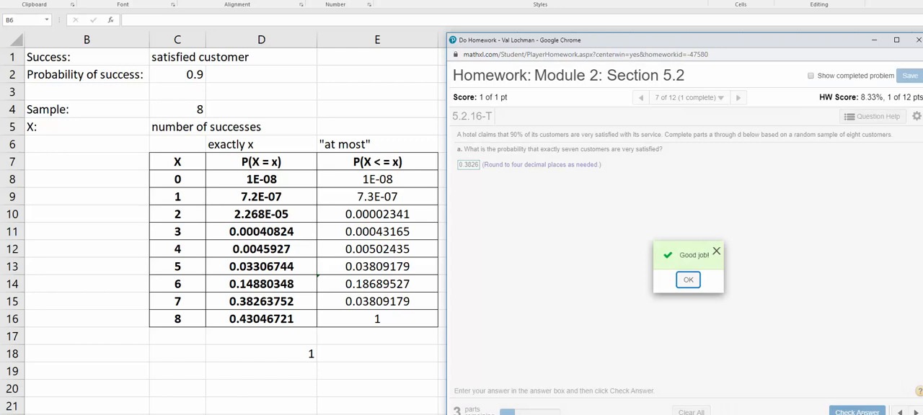
{"action": "left_click", "coordinate": [688, 281]}
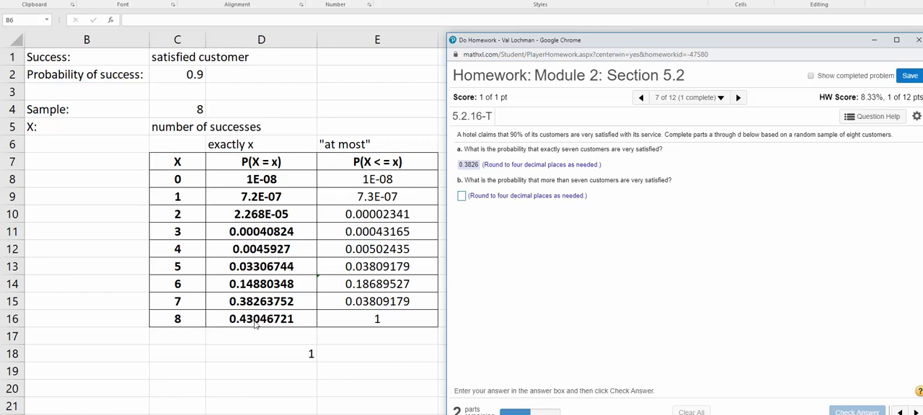
Submit 0.4305 as the part b answer for the probability that more than seven customers are very satisfied
{"action": "left_click", "coordinate": [461, 196]}
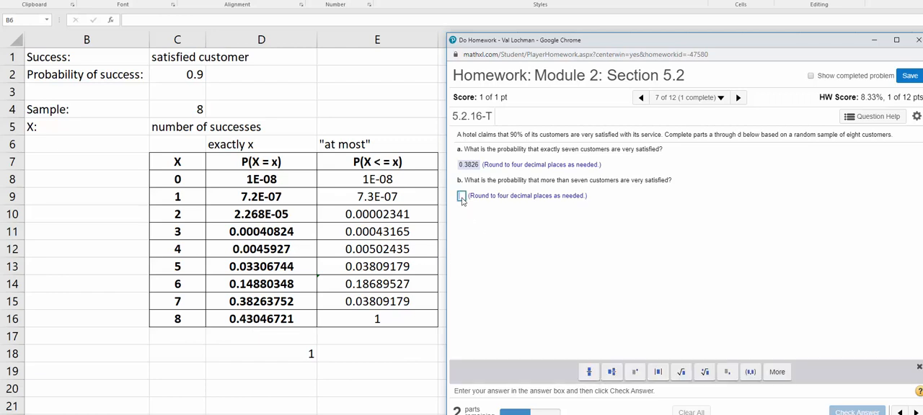
{"action": "type", "text": "0"}
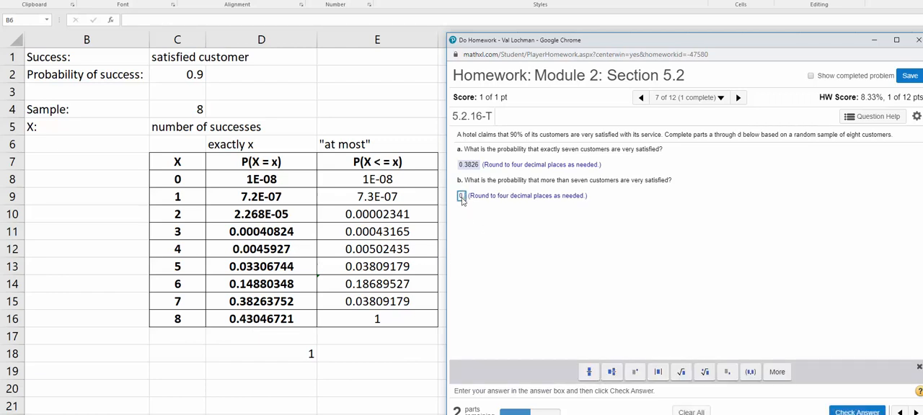
{"action": "type", "text": ".430"}
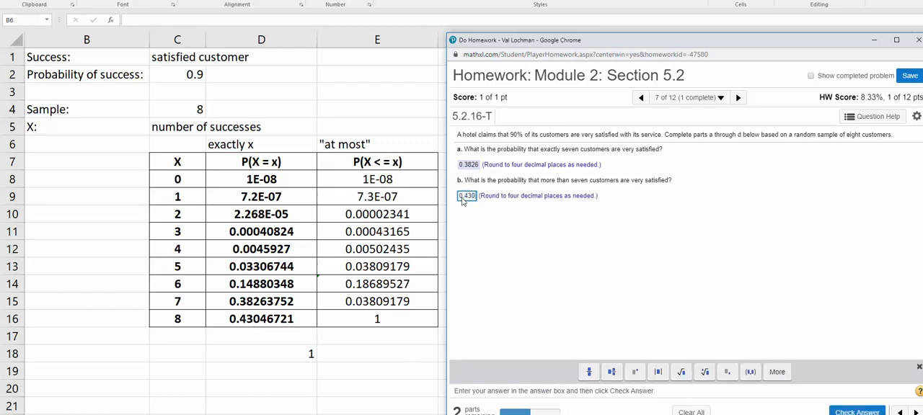
{"action": "type", "text": "5"}
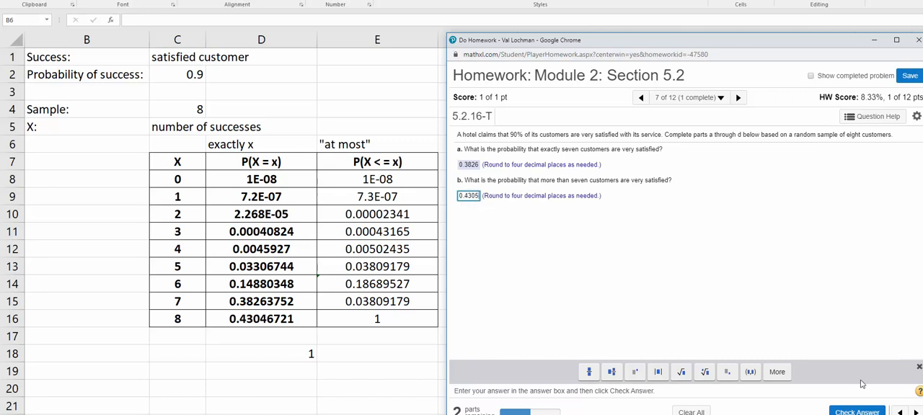
{"action": "left_click", "coordinate": [845, 413]}
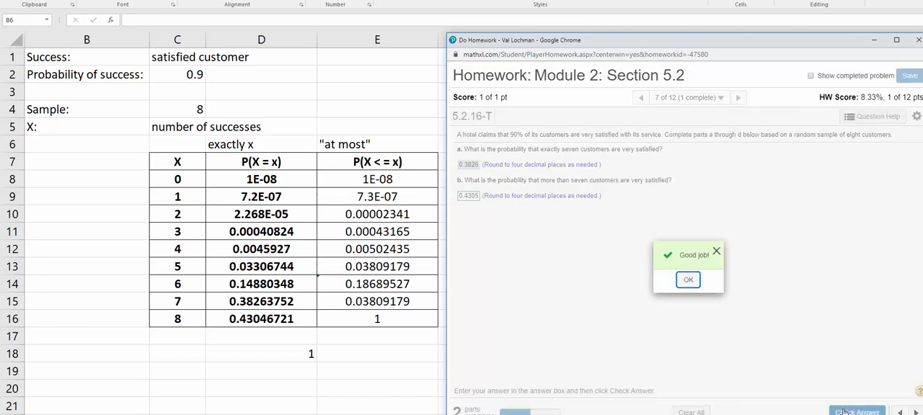
{"action": "left_click", "coordinate": [687, 281]}
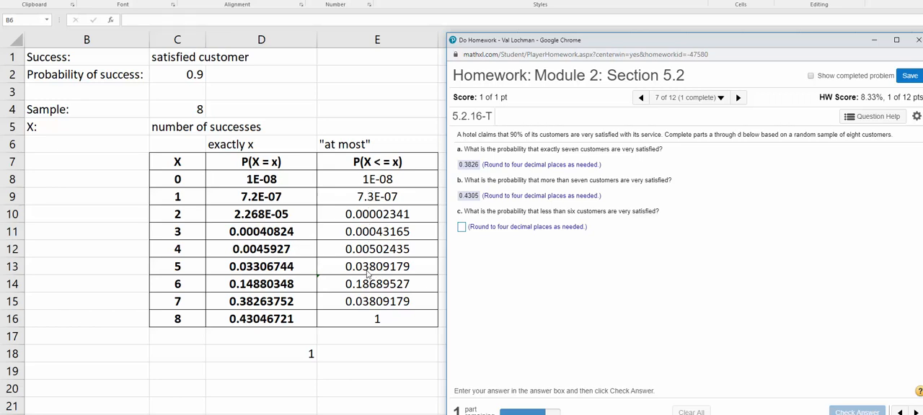
Submit 0.0381 as the part c answer for the probability that less than six customers are very satisfied
{"action": "left_click", "coordinate": [462, 228]}
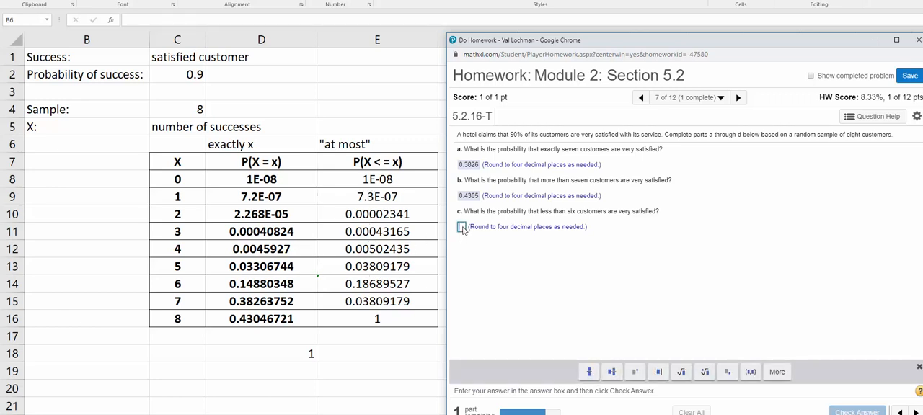
{"action": "type", "text": "0."}
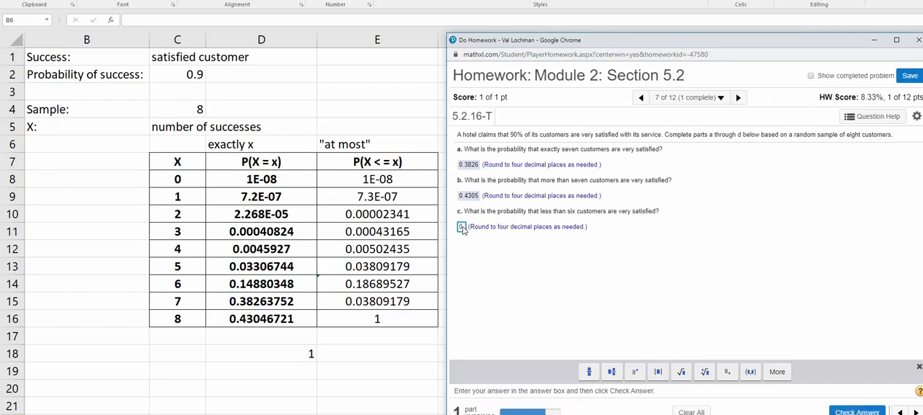
{"action": "type", "text": "0"}
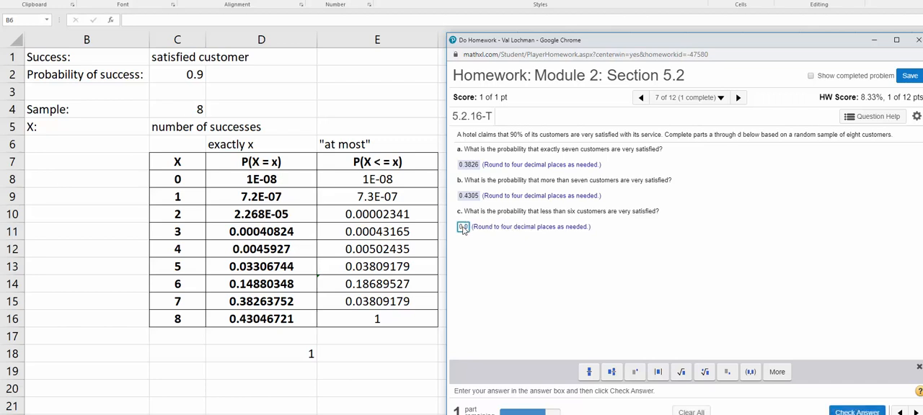
{"action": "type", "text": "38"}
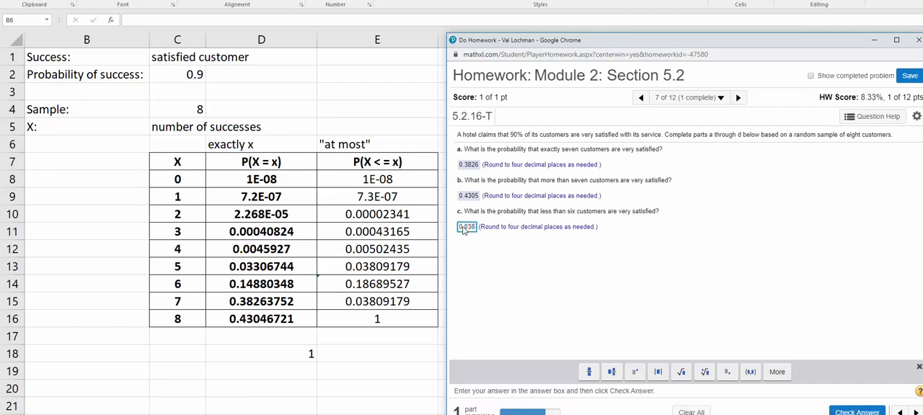
{"action": "type", "text": "1"}
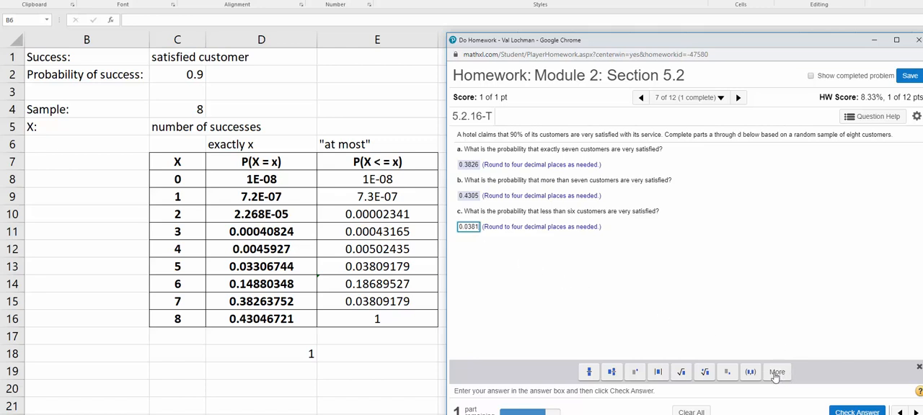
{"action": "left_click", "coordinate": [857, 412]}
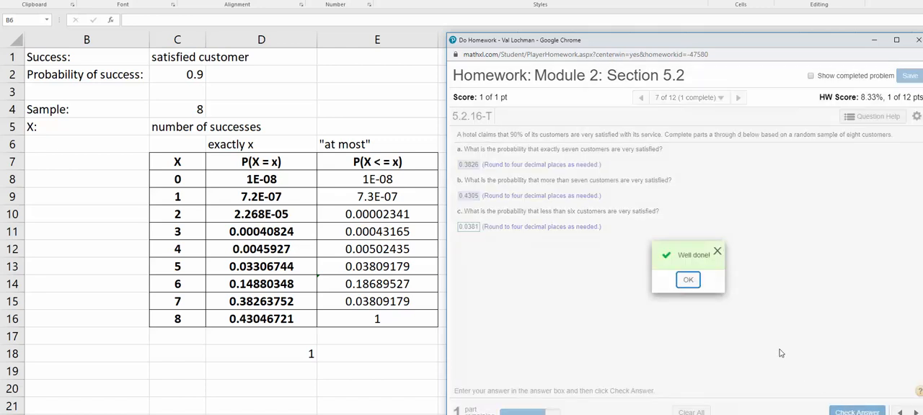
{"action": "left_click", "coordinate": [688, 281]}
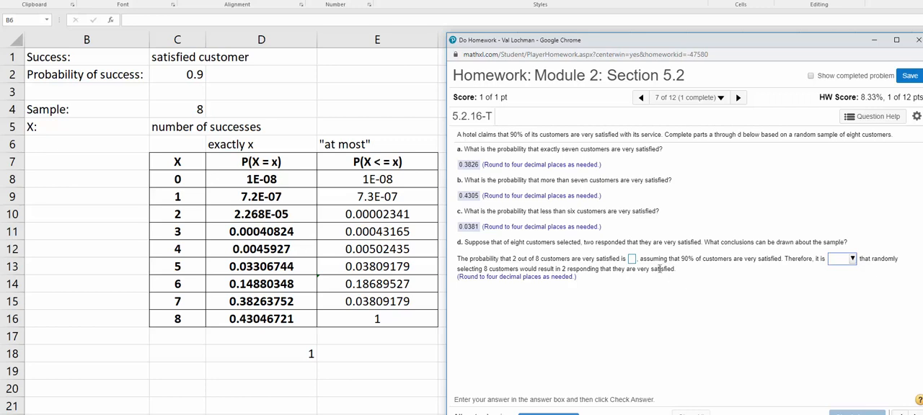
Enter .0000 in part d as the probability that 2 out of 8 customers are very satisfied
{"action": "left_click", "coordinate": [632, 259]}
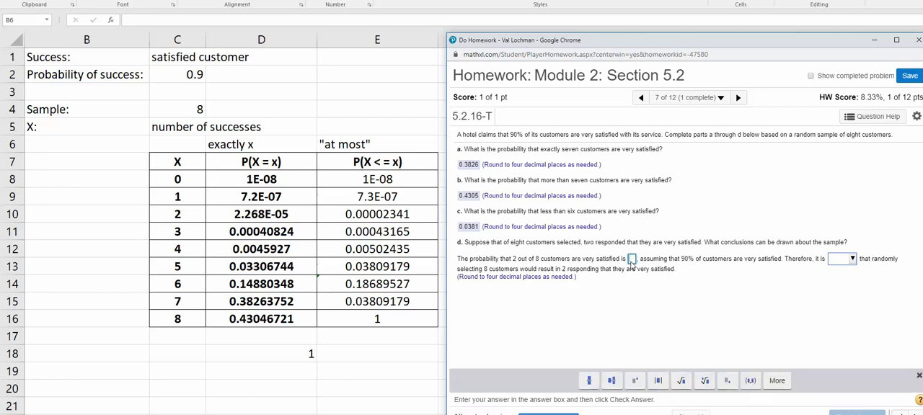
{"action": "type", "text": "0."}
{"action": "key", "text": "BackSpace"}
{"action": "key", "text": "BackSpace"}
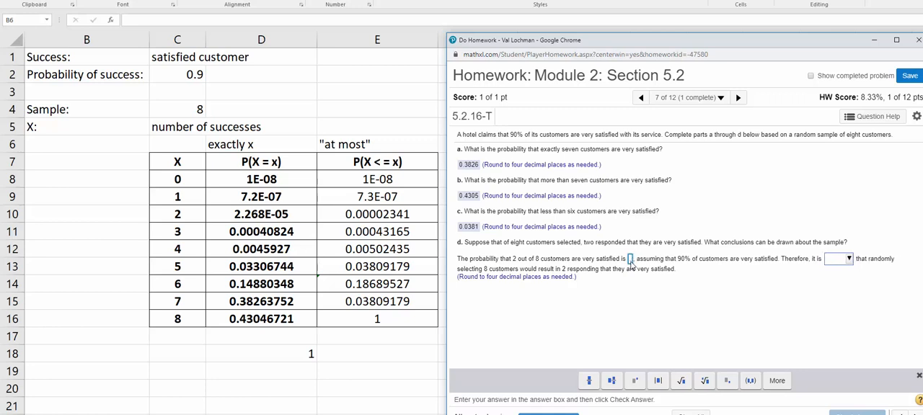
{"action": "type", "text": ".00"}
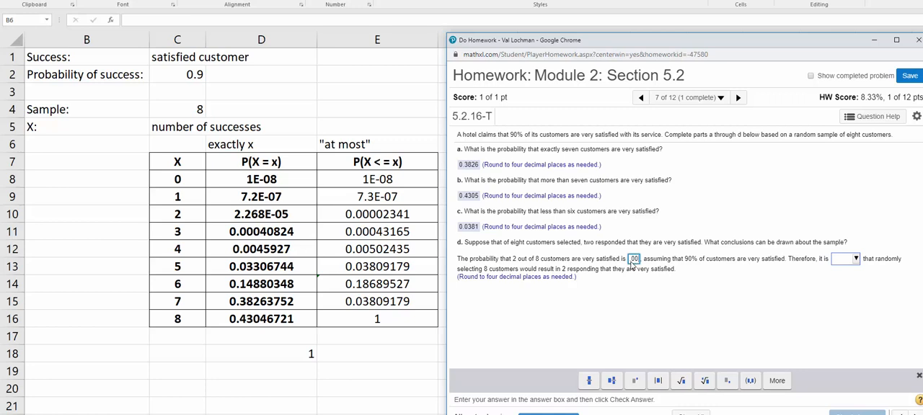
{"action": "type", "text": "00"}
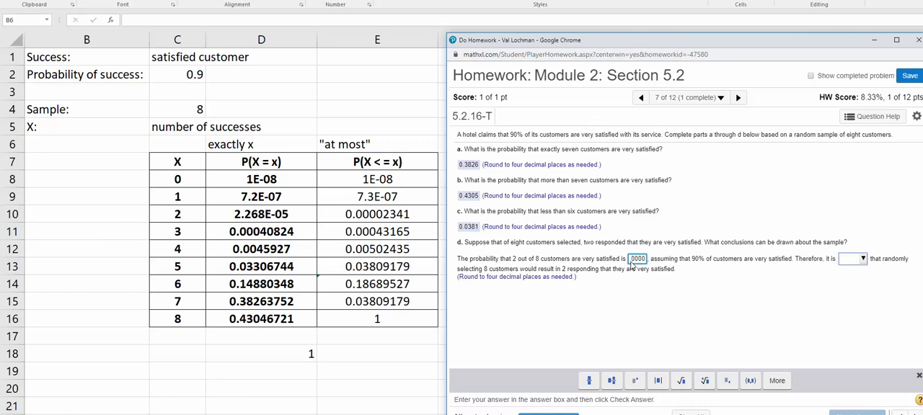
{"action": "type", "text": "2"}
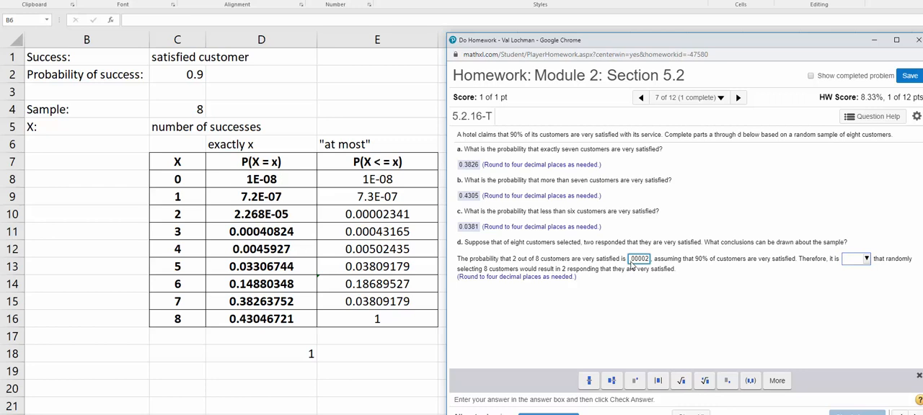
Change the part d probability to .00002, choose "not likely" as the conclusion, and submit the answer
{"action": "left_click", "coordinate": [865, 258]}
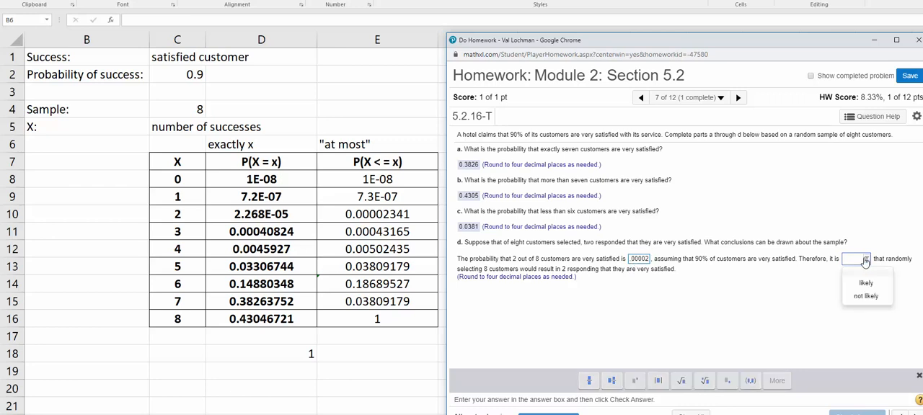
{"action": "left_click", "coordinate": [868, 297]}
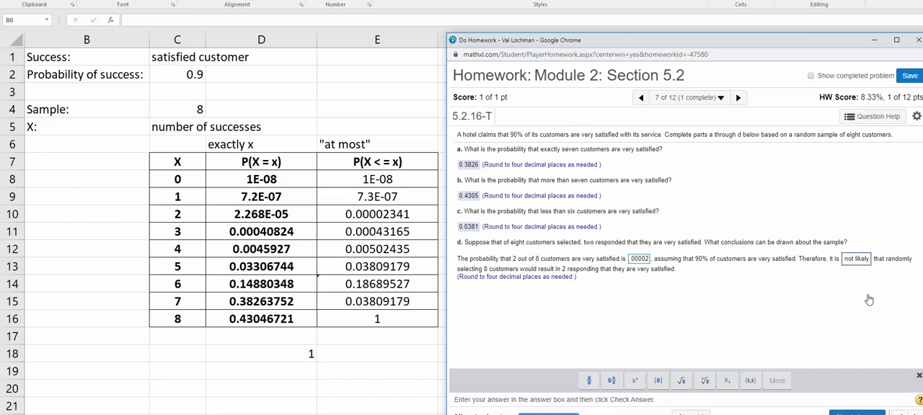
{"action": "left_click", "coordinate": [857, 412]}
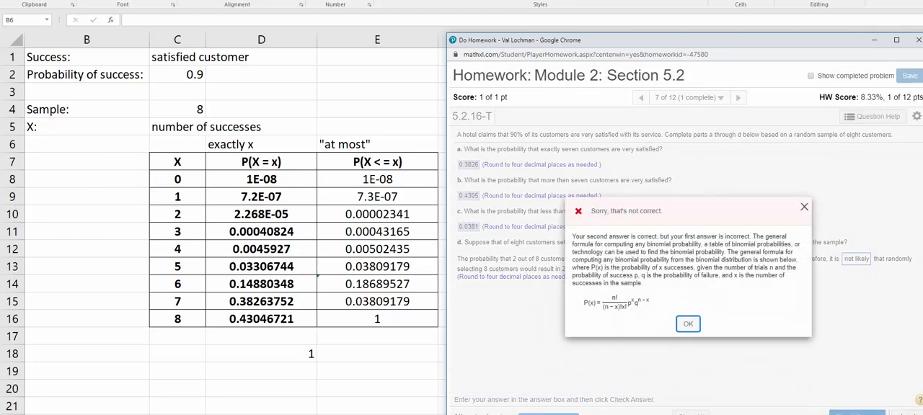
Replace the part d probability with 0, resubmit the answer, and dismiss the feedback without moving to another question
{"action": "left_click", "coordinate": [692, 326]}
{"action": "left_click", "coordinate": [649, 261]}
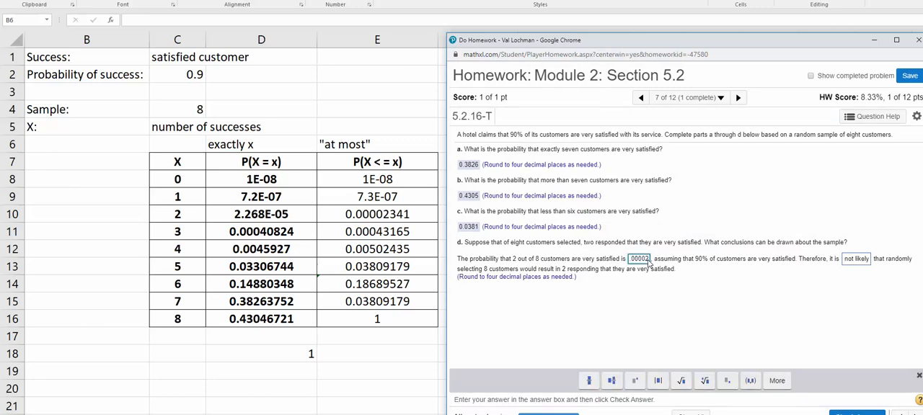
{"action": "key", "text": "BackSpace"}
{"action": "key", "text": "BackSpace"}
{"action": "key", "text": "BackSpace"}
{"action": "key", "text": "BackSpace"}
{"action": "key", "text": "BackSpace"}
{"action": "key", "text": "BackSpace"}
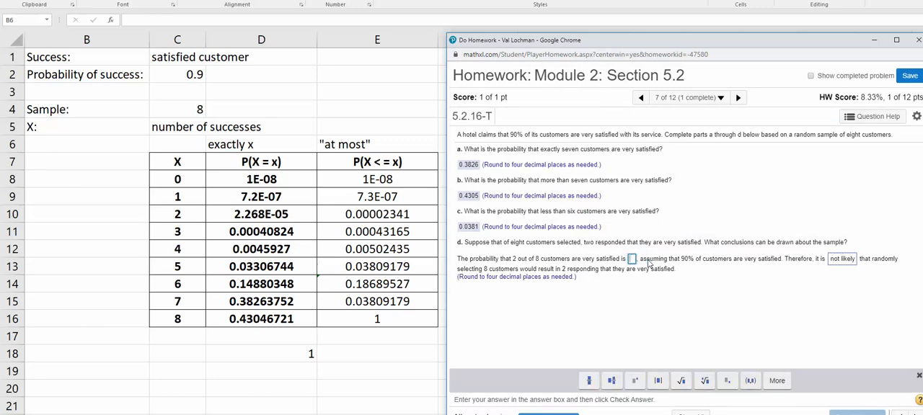
{"action": "left_click", "coordinate": [844, 412]}
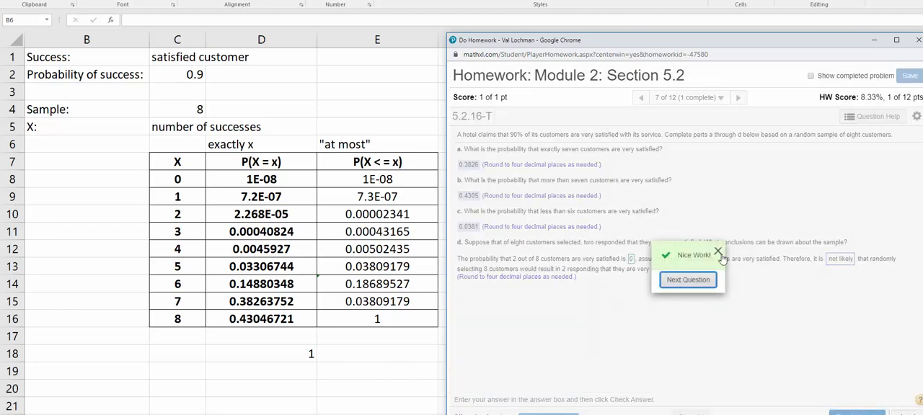
{"action": "left_click", "coordinate": [718, 254]}
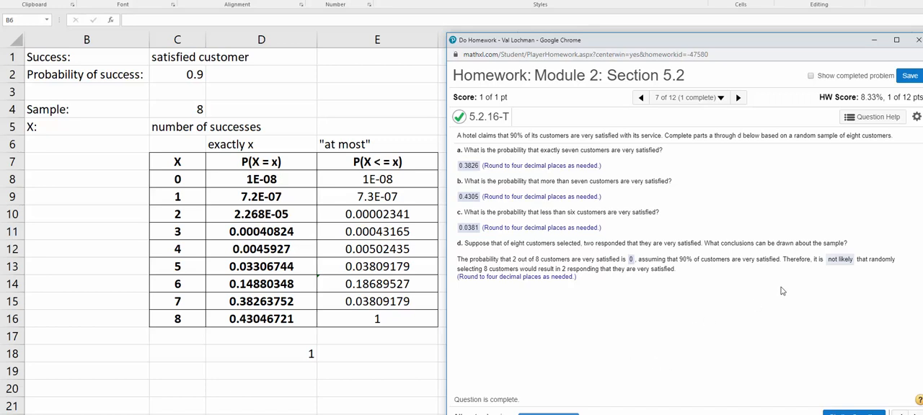
Switch back to the Excel worksheet and label cell C20 "At least 5 successes"
{"action": "left_click", "coordinate": [874, 41]}
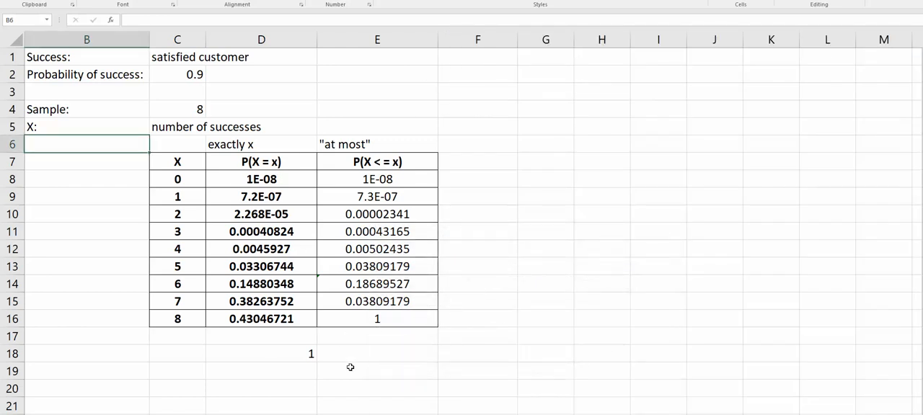
{"action": "left_click", "coordinate": [185, 385]}
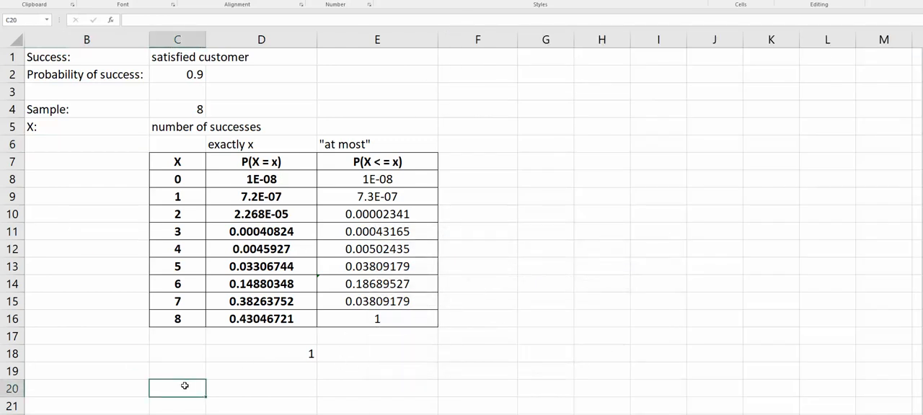
{"action": "type", "text": "P("}
{"action": "key", "text": "BackSpace"}
{"action": "key", "text": "BackSpace"}
{"action": "type", "text": "At least 5"}
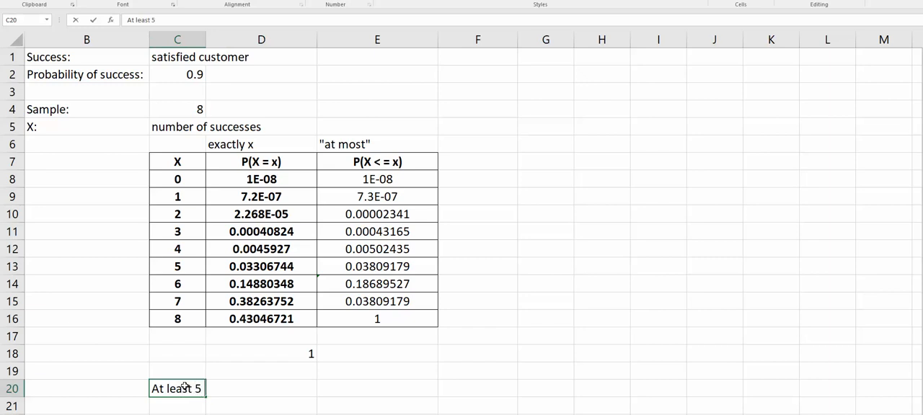
{"action": "type", "text": " successes"}
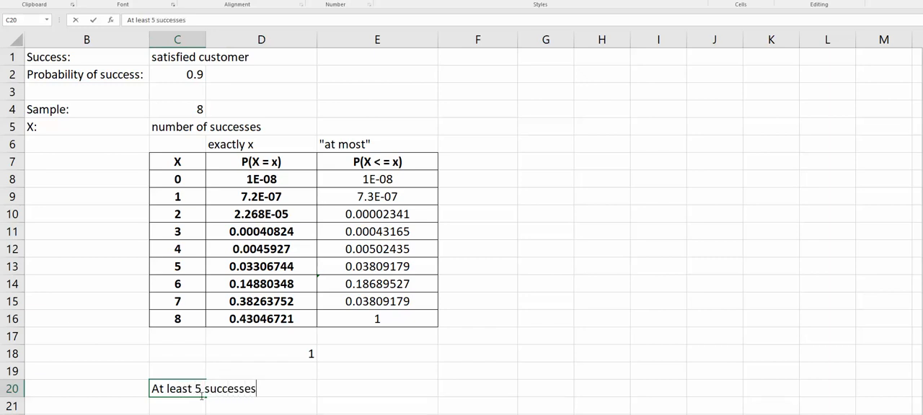
Enter the probability notation "P(X => 5)" in cell E20
{"action": "left_click", "coordinate": [341, 391]}
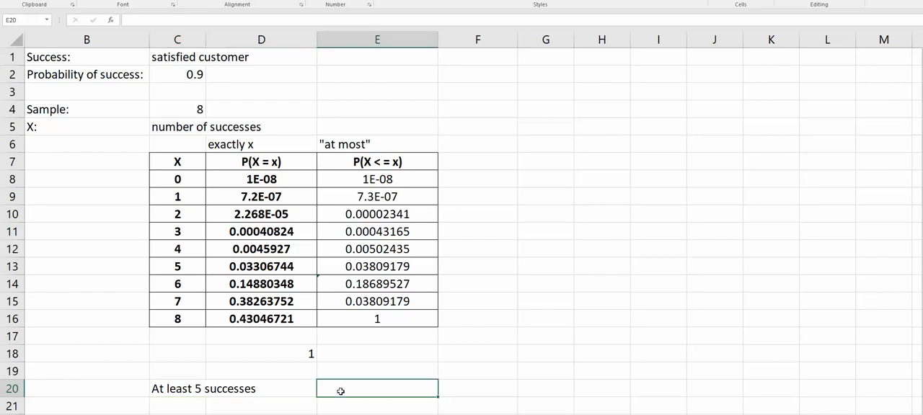
{"action": "type", "text": "P(X => 5)"}
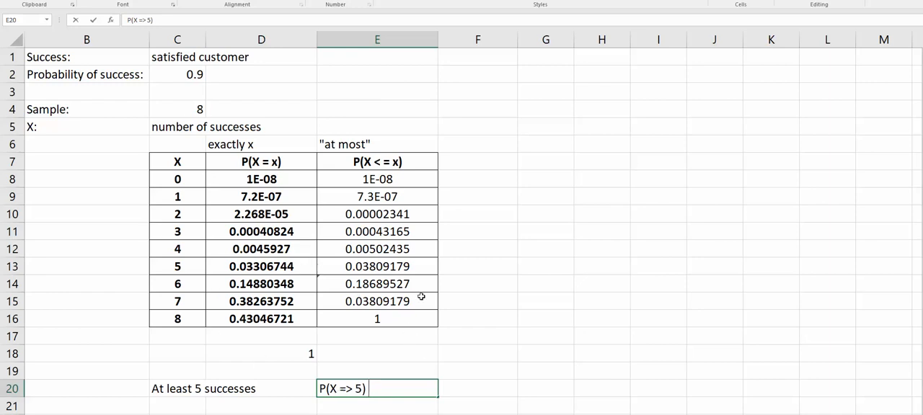
In F20, sum the exact probabilities for 5 through 8 successes, cells D13 to D16
{"action": "left_click_drag", "start_coordinate": [263, 267], "coordinate": [265, 324]}
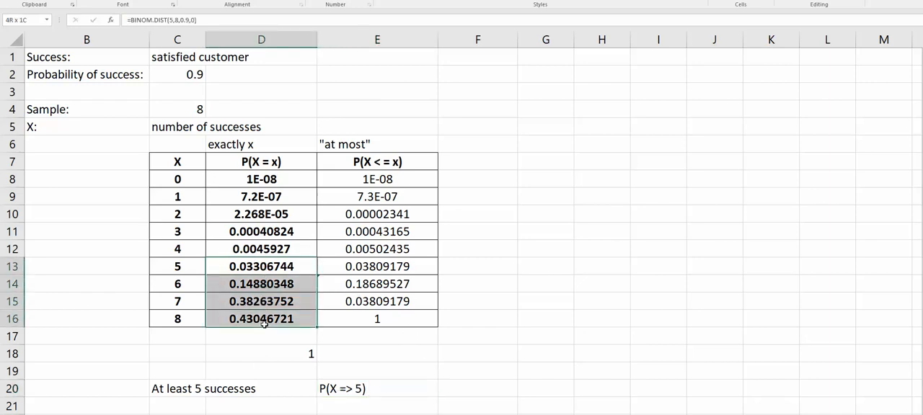
{"action": "left_click", "coordinate": [461, 388]}
{"action": "scroll", "coordinate": [461, 389], "scroll_direction": "down", "scroll_amount": 1}
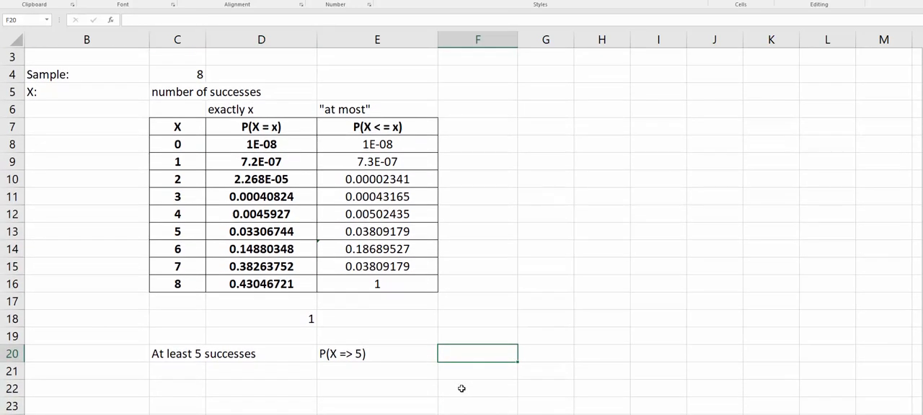
{"action": "type", "text": "=sum("}
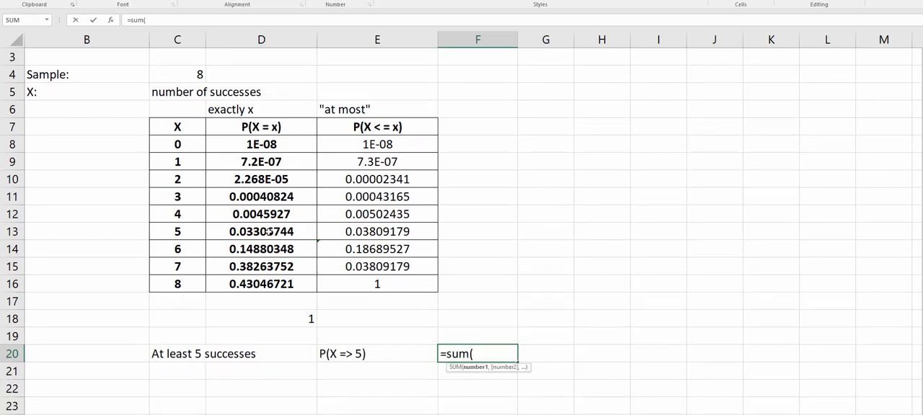
{"action": "left_click_drag", "start_coordinate": [267, 231], "coordinate": [269, 284]}
{"action": "type", "text": ")"}
{"action": "key", "text": "Return"}
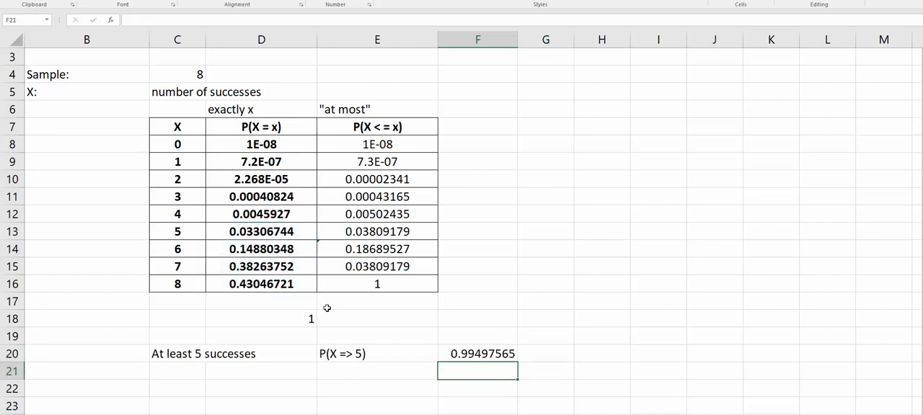
Enter a second "P(X => 5)" label in cell E21
{"action": "left_click", "coordinate": [339, 370]}
{"action": "type", "text": "P"}
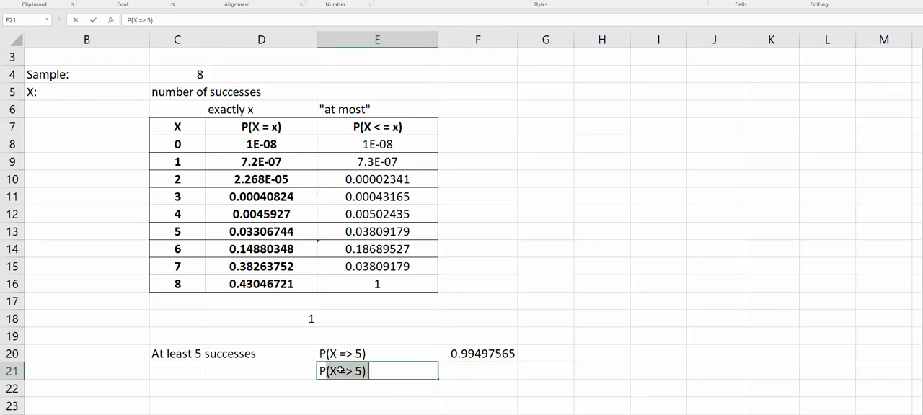
{"action": "type", "text": "(X => 5"}
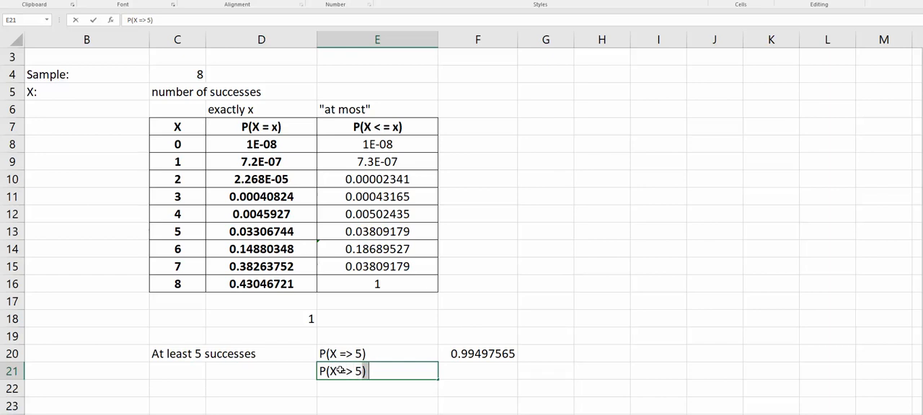
{"action": "type", "text": ")"}
{"action": "key", "text": "Tab"}
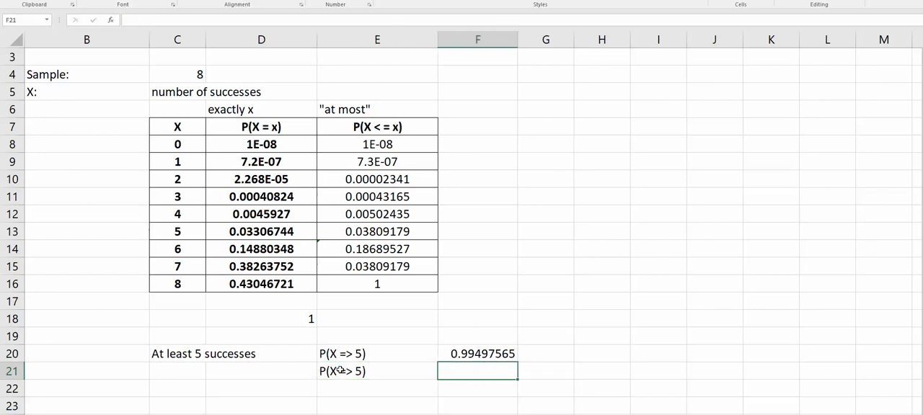
Calculate the complement in F21 with the formula =1 - E12, using the cumulative probability for 4 successes
{"action": "type", "text": "=1 -"}
{"action": "left_click", "coordinate": [383, 217]}
{"action": "key", "text": "Return"}
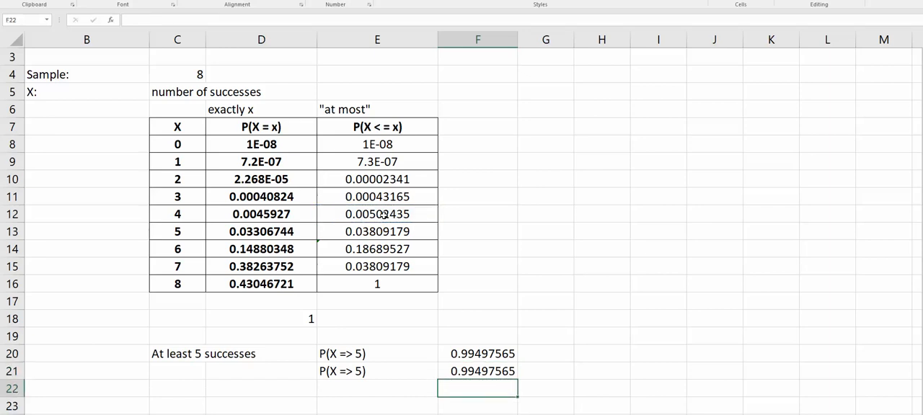
{"action": "left_click", "coordinate": [460, 372]}
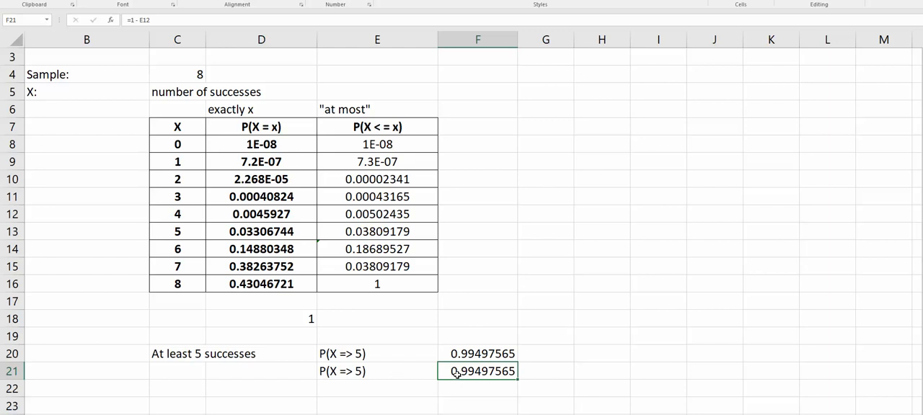
Extend the label in E21 to read "P(X => 5) = 1 - P(X < = 4)"
{"action": "left_click", "coordinate": [399, 371]}
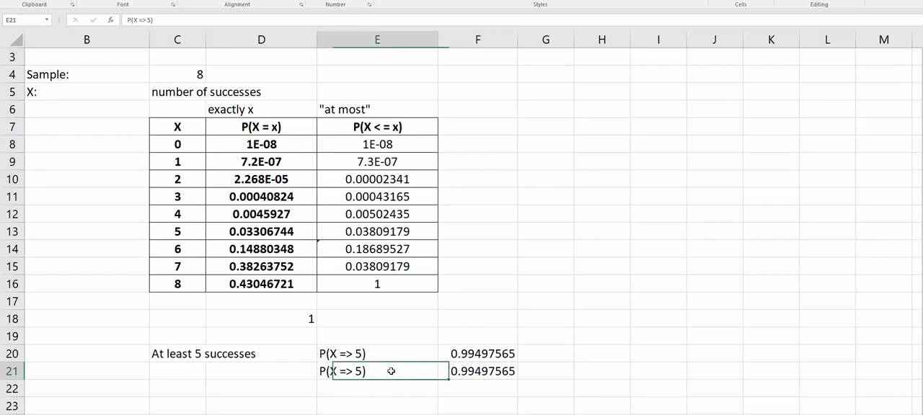
{"action": "left_click", "coordinate": [173, 22]}
{"action": "type", "text": "= 1"}
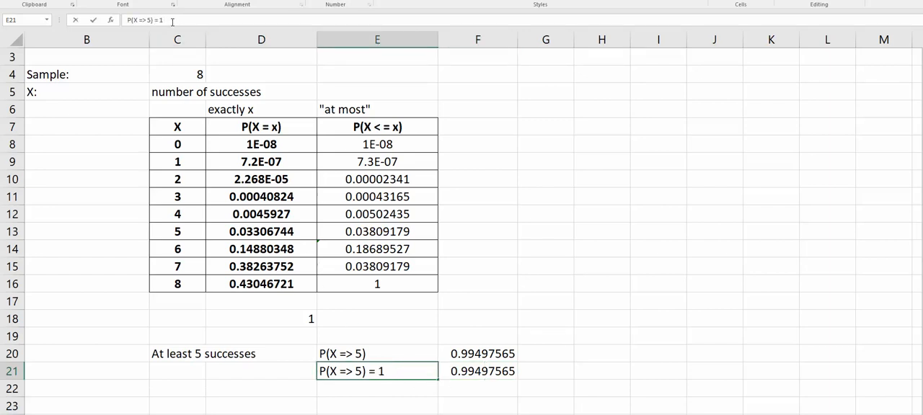
{"action": "type", "text": " - P(X < = 4)"}
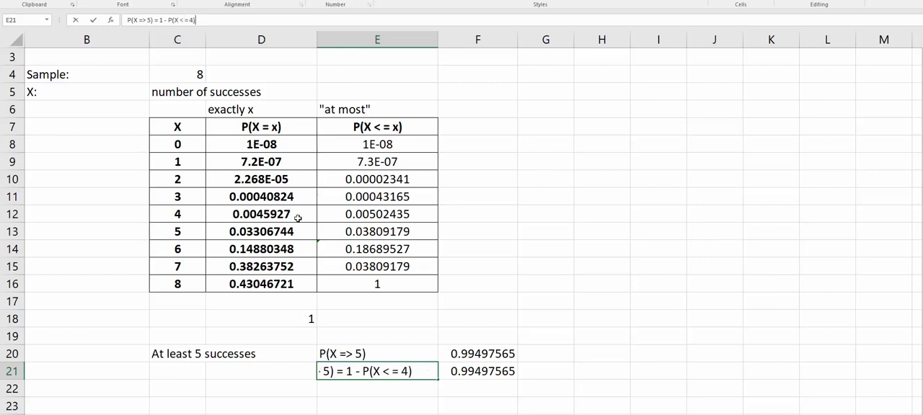
{"action": "left_click", "coordinate": [478, 396]}
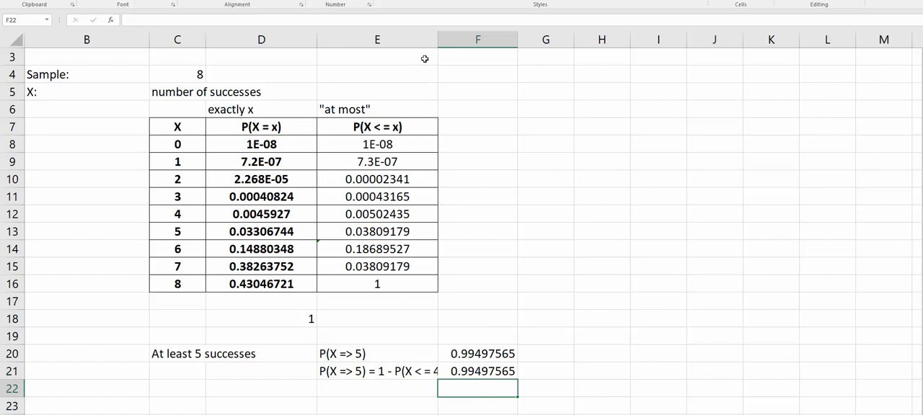
Review the complement formula in F21 and switch back to the Do Homework window in Chrome
{"action": "left_click", "coordinate": [481, 372]}
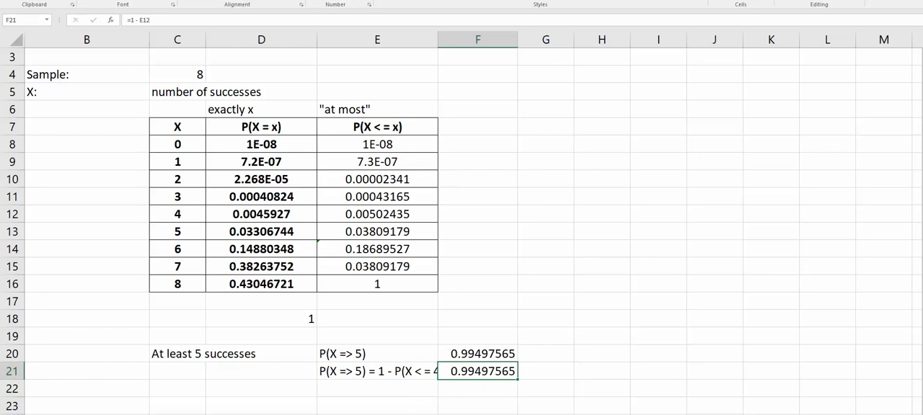
{"action": "mouse_move", "coordinate": [274, 414]}
{"action": "left_click", "coordinate": [327, 402]}
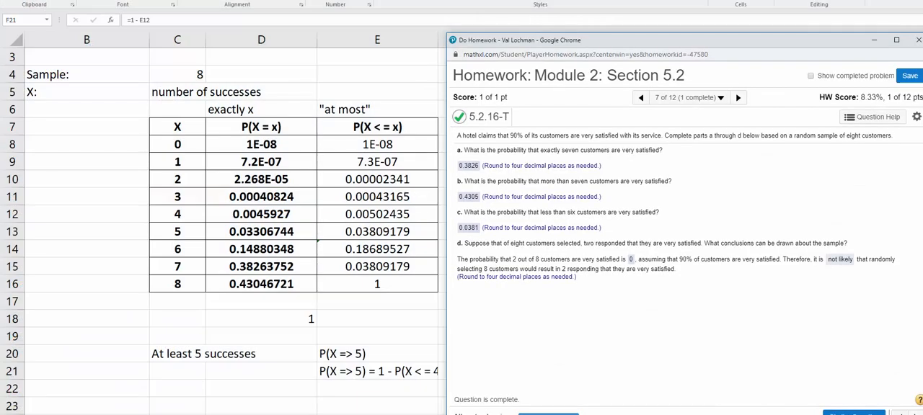